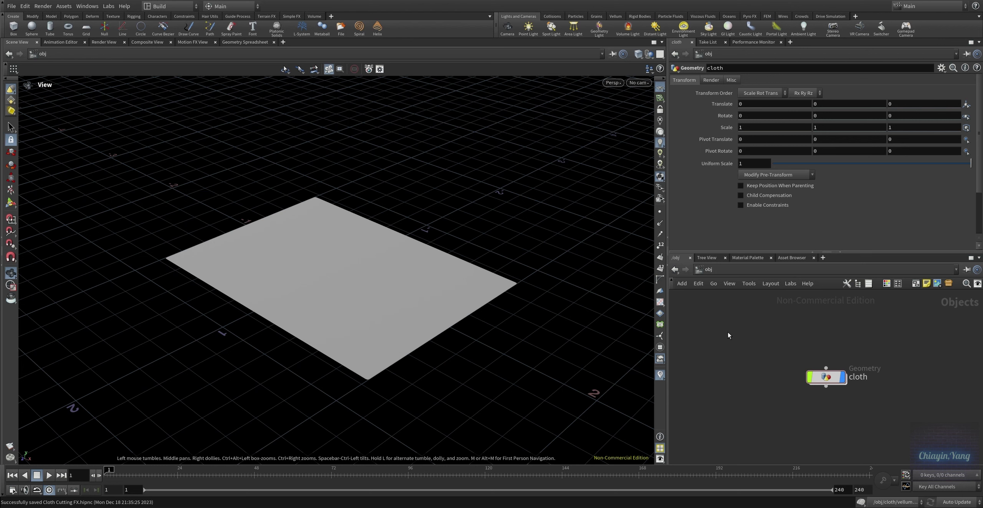
# Step: Enter the cloth object, display planarpatch1's plain patch, and save the scene
pyautogui.doubleClick(825, 377)
pyautogui.scroll(2, 803, 326)
pyautogui.scroll(1, 810, 341)
pyautogui.click(791, 330)
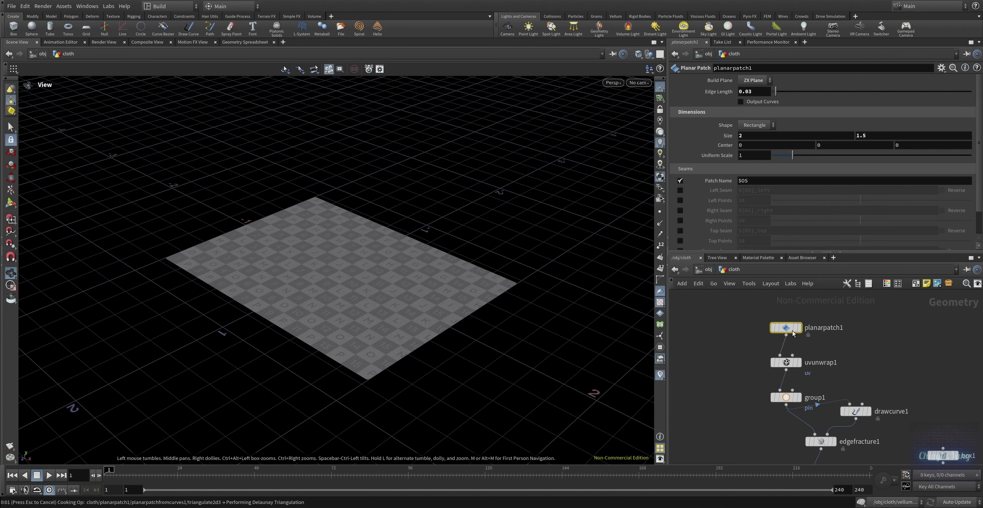
pyautogui.click(798, 328)
pyautogui.hotkey('ctrl', 's')
# Step: Orbit around the patch, then display uvunwrap1's checker-mapped cloth
pyautogui.moveTo(280, 324)
pyautogui.mouseDown()
pyautogui.moveTo(338, 270)
pyautogui.moveTo(294, 341)
pyautogui.mouseUp()
pyautogui.scroll(5, 434, 278)
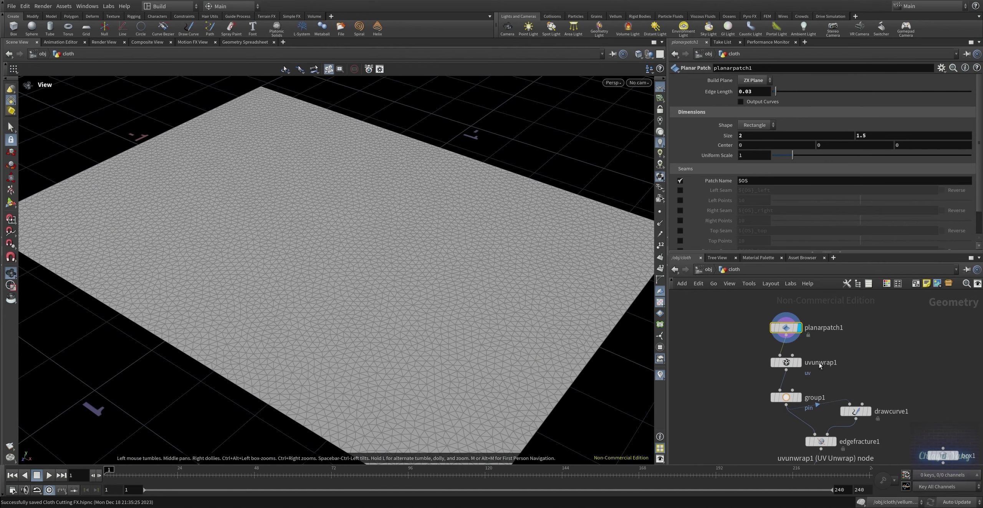
pyautogui.scroll(-1, 736, 166)
pyautogui.scroll(1, 770, 153)
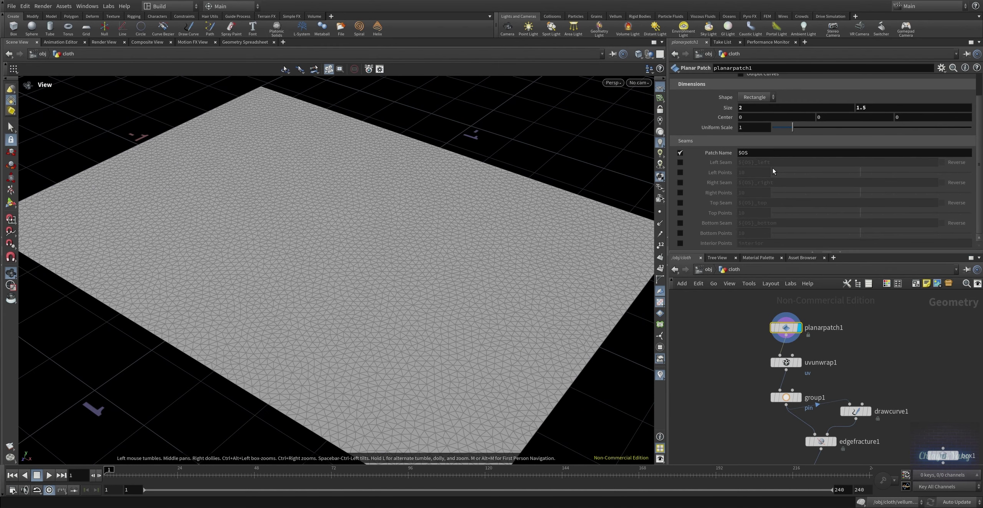
pyautogui.click(791, 367)
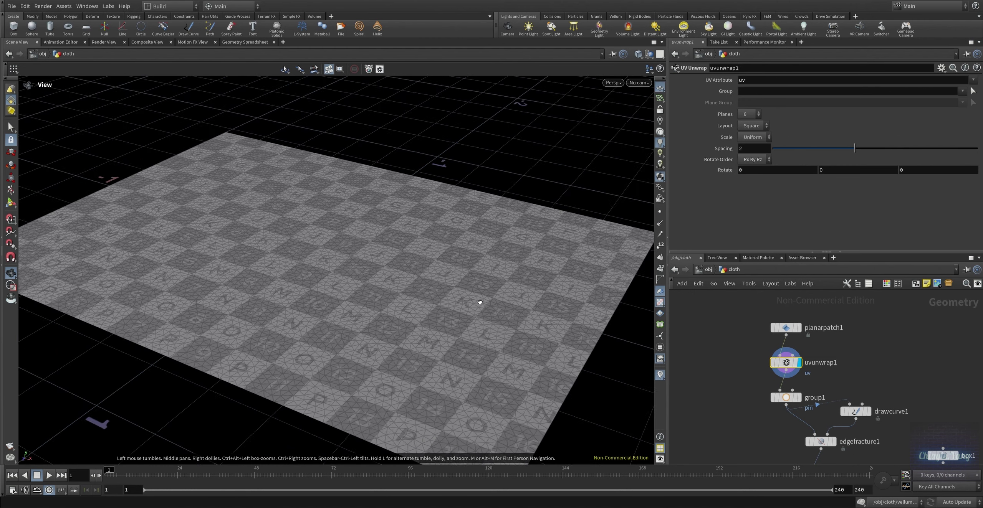
# Step: Select group1 to review the 'pin' point group along one cloth edge
pyautogui.moveTo(479, 301); pyautogui.dragTo(498, 300)
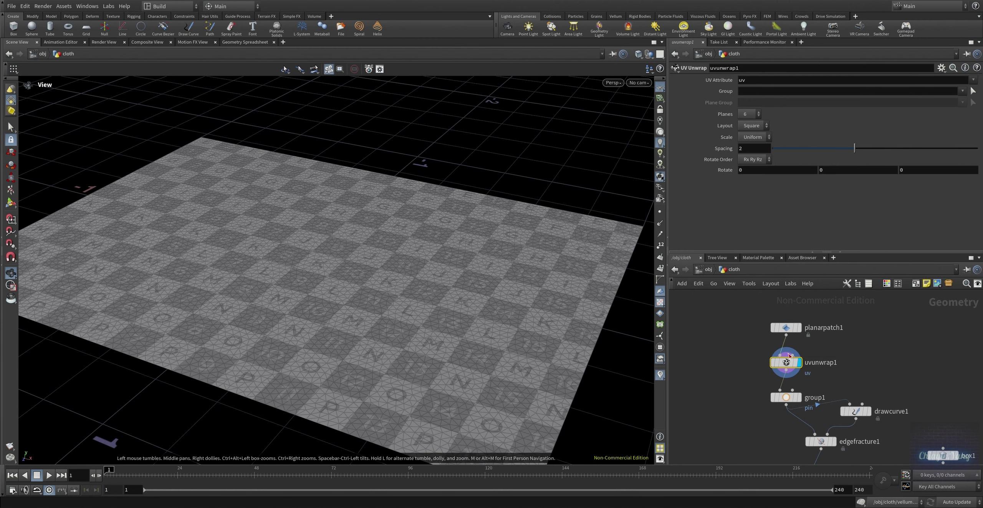
pyautogui.moveTo(789, 356); pyautogui.dragTo(780, 304, button='middle')
pyautogui.click(775, 347)
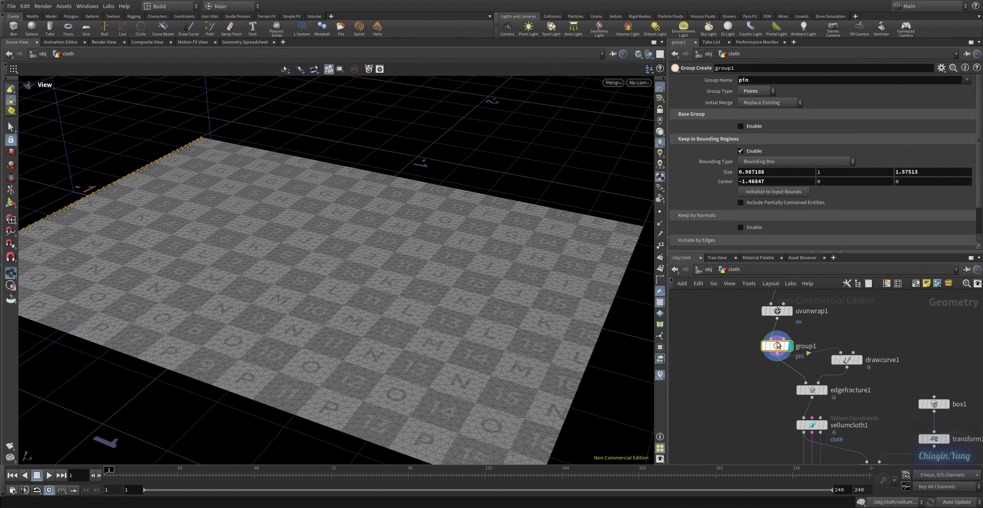
# Step: Display drawcurve1's two drawn tear strokes in the viewport
pyautogui.scroll(-1, 876, 169)
pyautogui.scroll(-2, 876, 170)
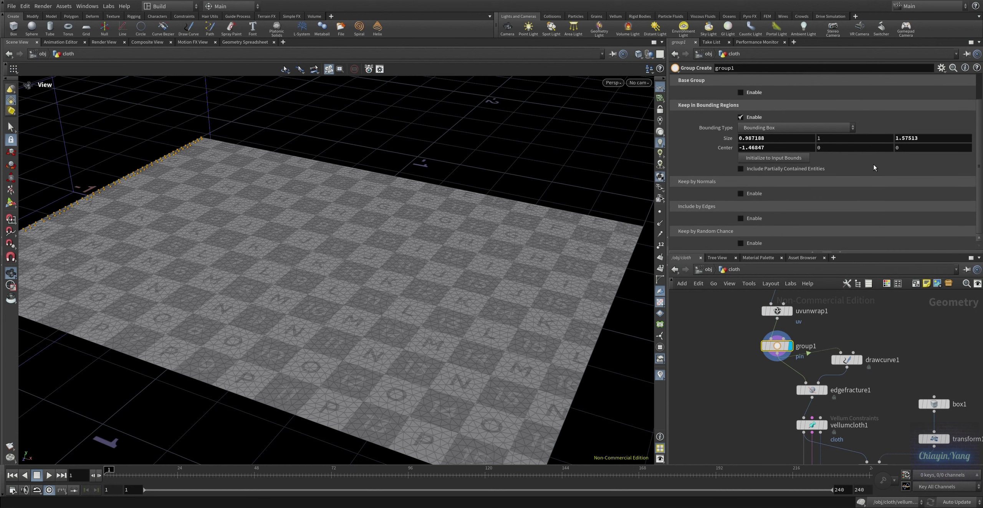
pyautogui.scroll(3, 876, 175)
pyautogui.click(846, 361)
pyautogui.click(859, 360)
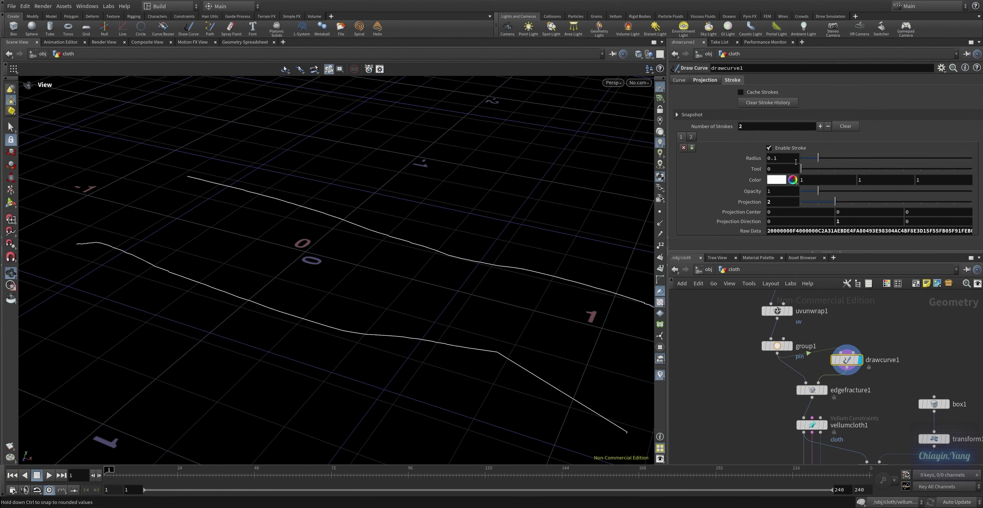
# Step: Draw a third test tear stroke with the DrawCurve tool, then undo it
pyautogui.moveTo(373, 296); pyautogui.dragTo(430, 302)
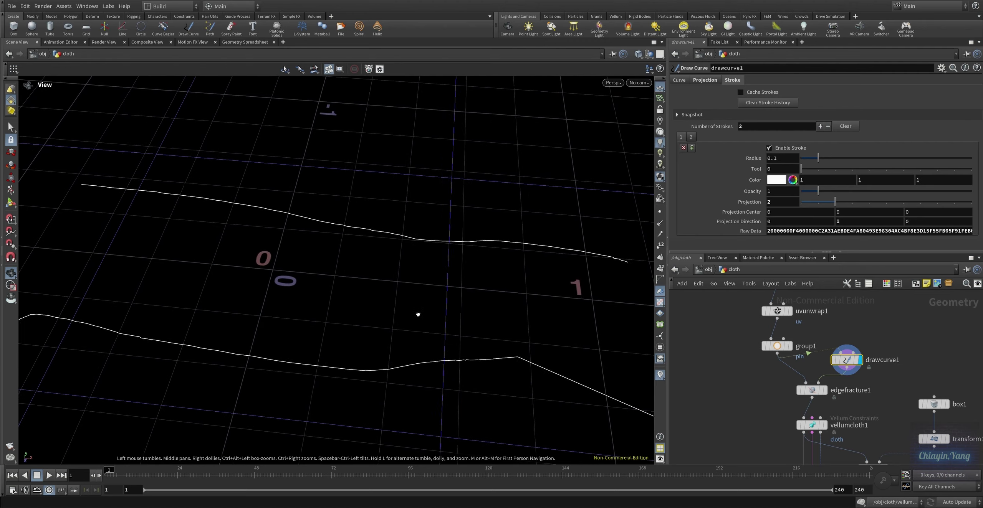
pyautogui.press('Return')
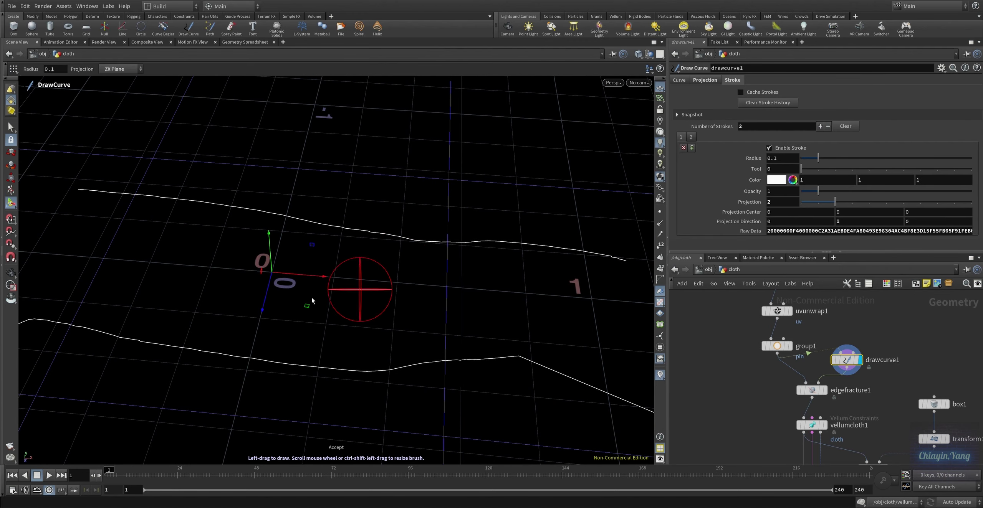
pyautogui.moveTo(147, 269); pyautogui.dragTo(377, 290)
pyautogui.hotkey('ctrl', 'z')
# Step: Review the Projection and Stroke settings, then display edgefracture1's mesh fractured along the curves
pyautogui.moveTo(741, 388); pyautogui.dragTo(776, 317, button='middle')
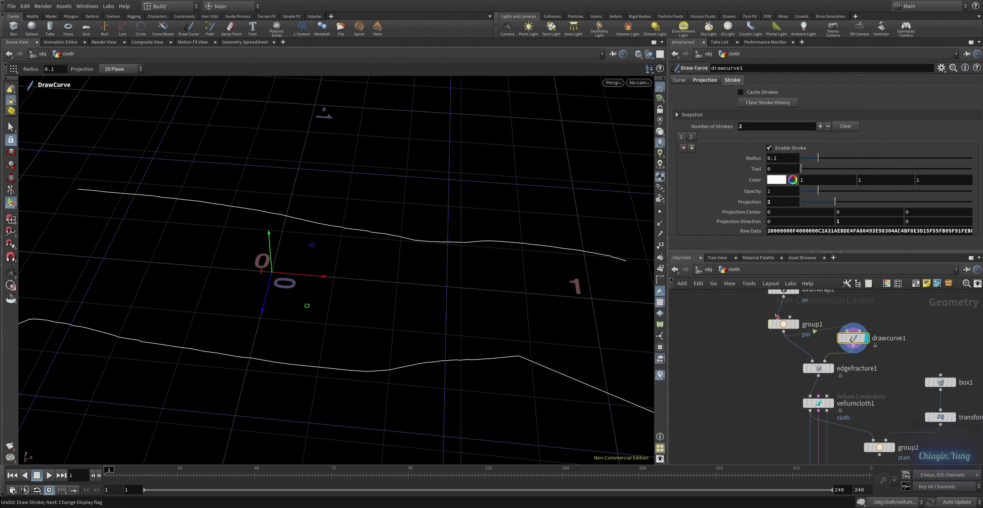
pyautogui.click(705, 80)
pyautogui.click(679, 80)
pyautogui.click(732, 80)
pyautogui.moveTo(775, 390); pyautogui.dragTo(767, 365, button='middle')
pyautogui.click(818, 347)
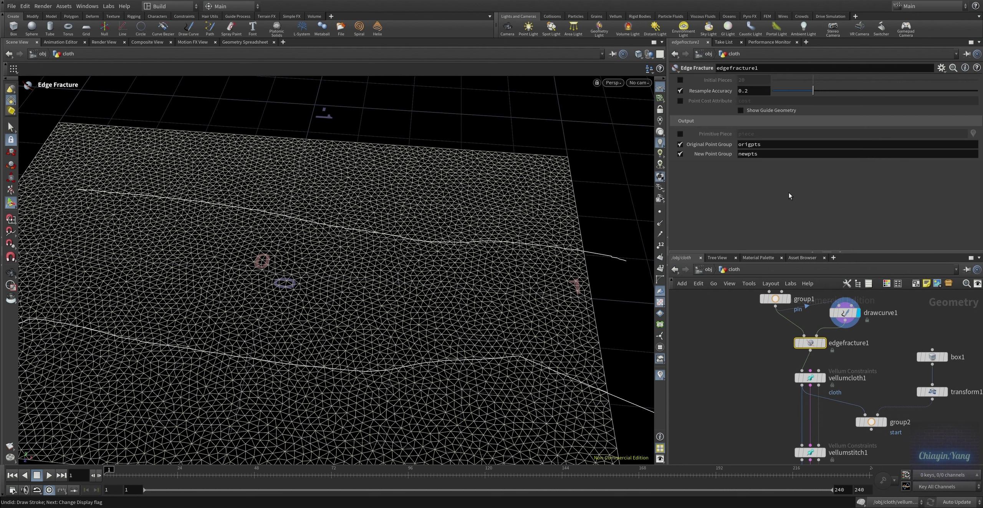
# Step: Display vellumcloth1's cloth constraints and review them overhead at frames 13 and 1
pyautogui.moveTo(766, 398); pyautogui.dragTo(765, 364, button='middle')
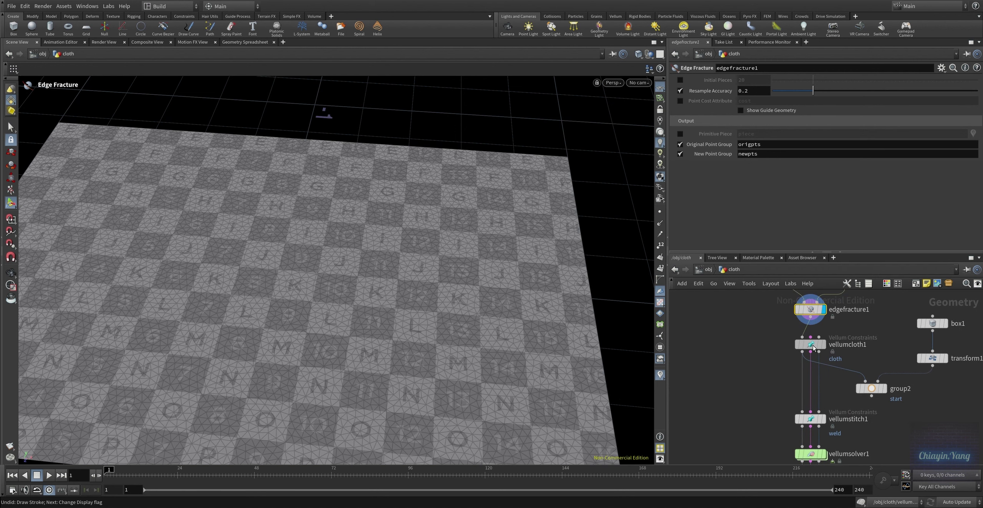
pyautogui.press('Down')
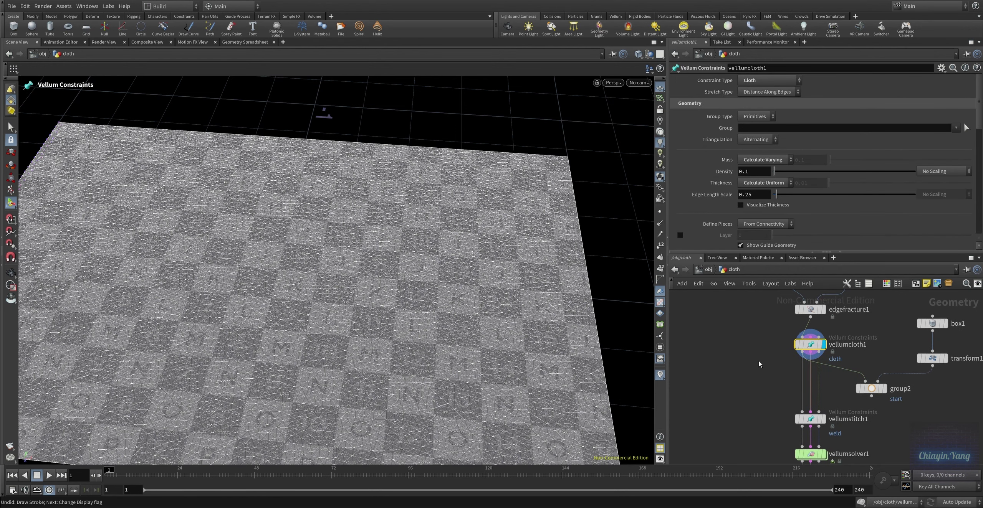
pyautogui.press('Escape')
pyautogui.moveTo(482, 325)
pyautogui.mouseDown()
pyautogui.moveTo(222, 294)
pyautogui.moveTo(453, 290)
pyautogui.mouseUp()
pyautogui.click(145, 477)
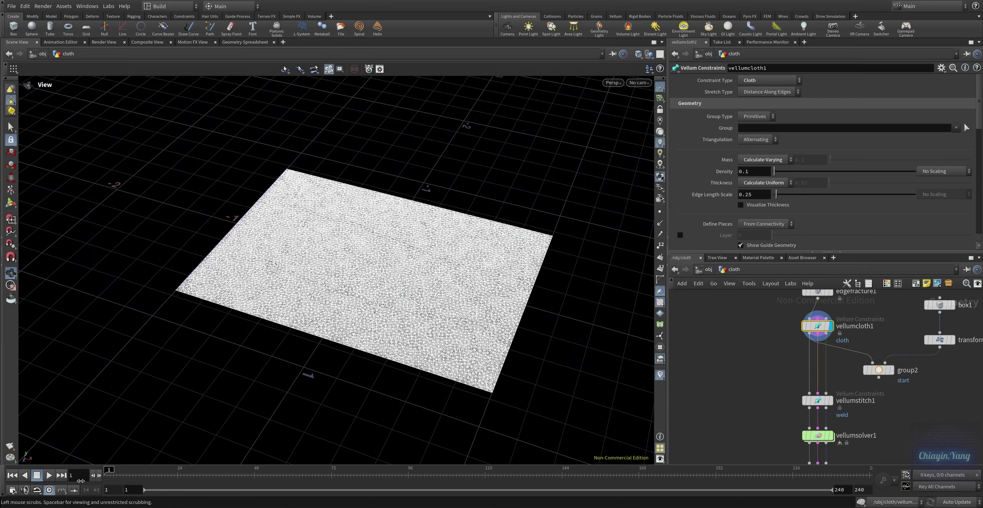
pyautogui.click(104, 482)
pyautogui.moveTo(519, 280); pyautogui.dragTo(545, 284)
pyautogui.moveTo(767, 370)
pyautogui.mouseDown(button='middle')
pyautogui.moveTo(713, 376)
pyautogui.moveTo(681, 402)
pyautogui.mouseUp(button='middle')
# Step: Display box1 and the animated transform1 slab, scrubbing frames to watch it move
pyautogui.click(855, 340)
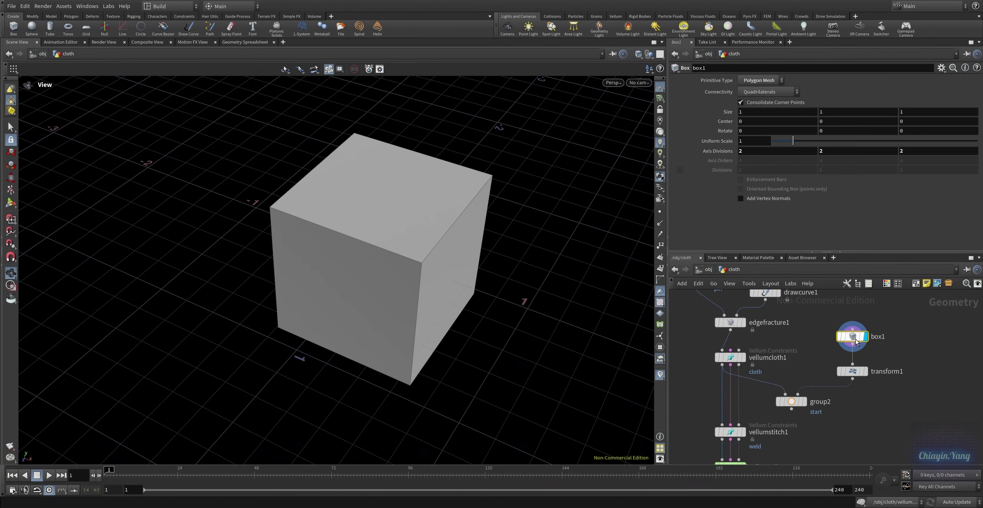
pyautogui.click(856, 372)
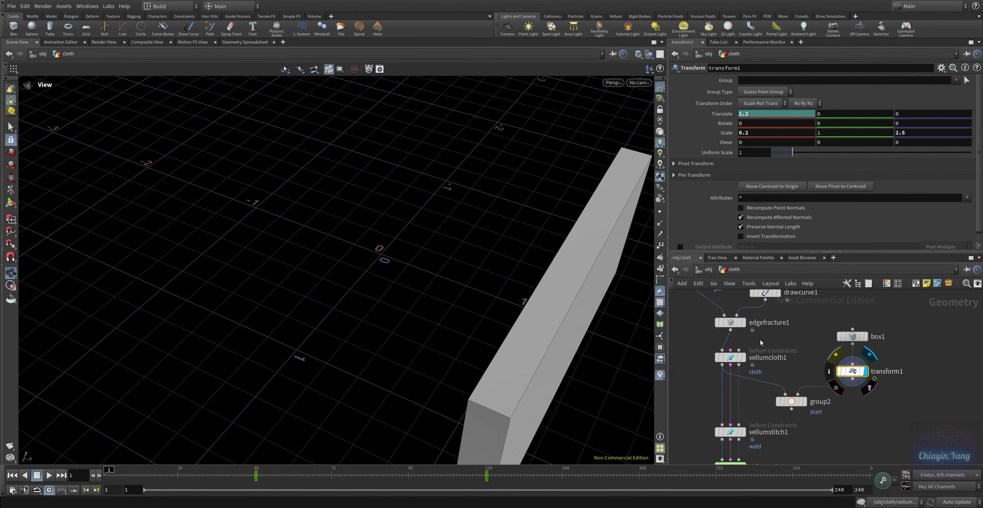
pyautogui.moveTo(115, 475)
pyautogui.mouseDown()
pyautogui.moveTo(381, 487)
pyautogui.moveTo(258, 490)
pyautogui.mouseUp()
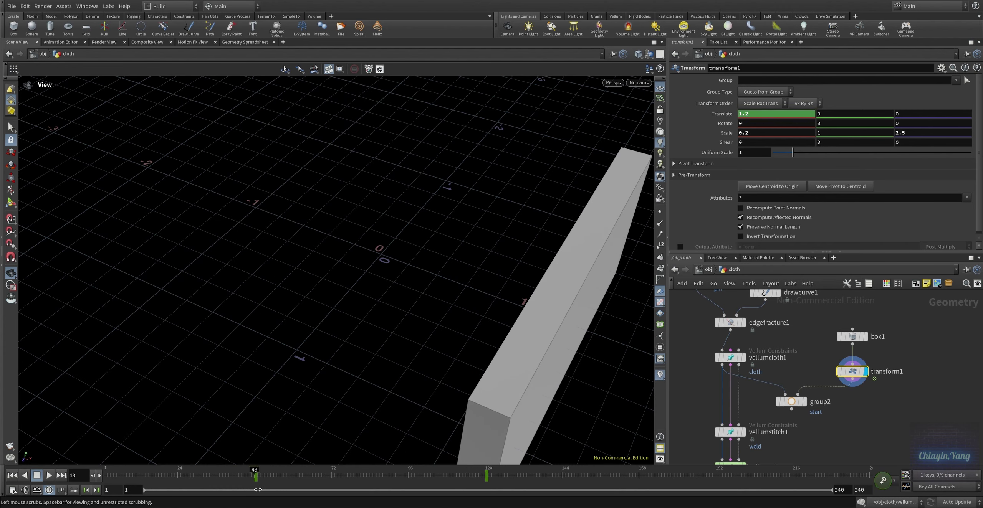
# Step: Display group2's 'start' point strip and play from frame 13 as the slab selects points
pyautogui.scroll(2, 847, 420)
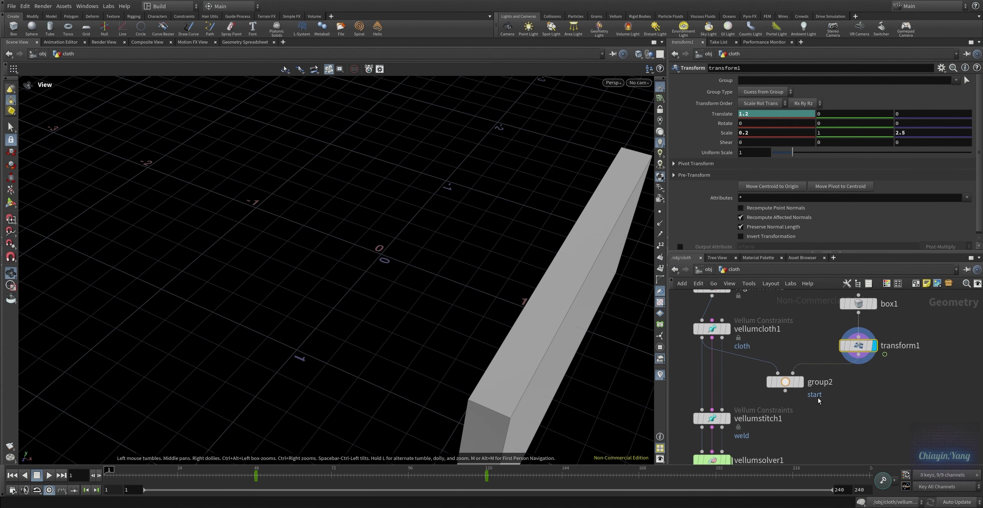
pyautogui.click(800, 382)
pyautogui.moveTo(241, 372); pyautogui.dragTo(77, 175)
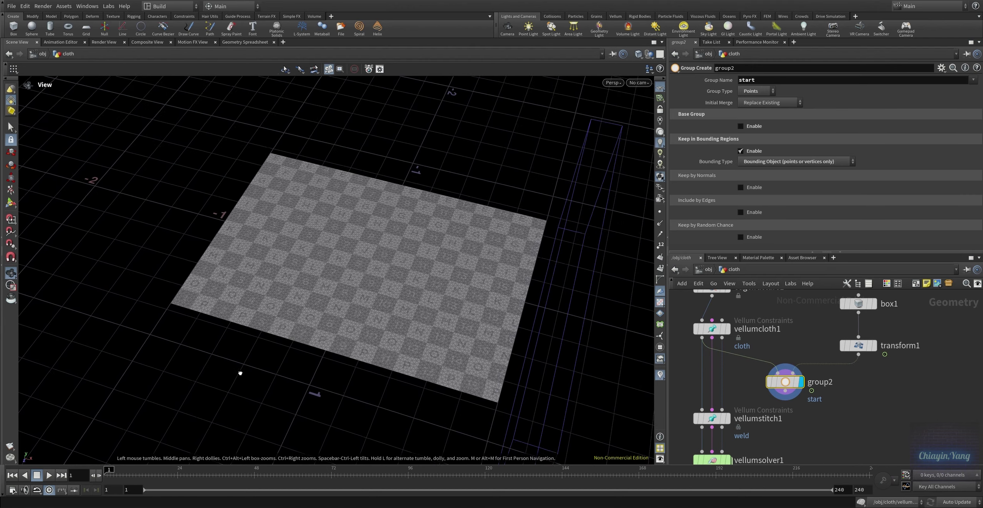
pyautogui.click(148, 475)
pyautogui.moveTo(196, 476)
pyautogui.mouseDown()
pyautogui.moveTo(301, 475)
pyautogui.moveTo(290, 465)
pyautogui.moveTo(142, 469)
pyautogui.mouseUp()
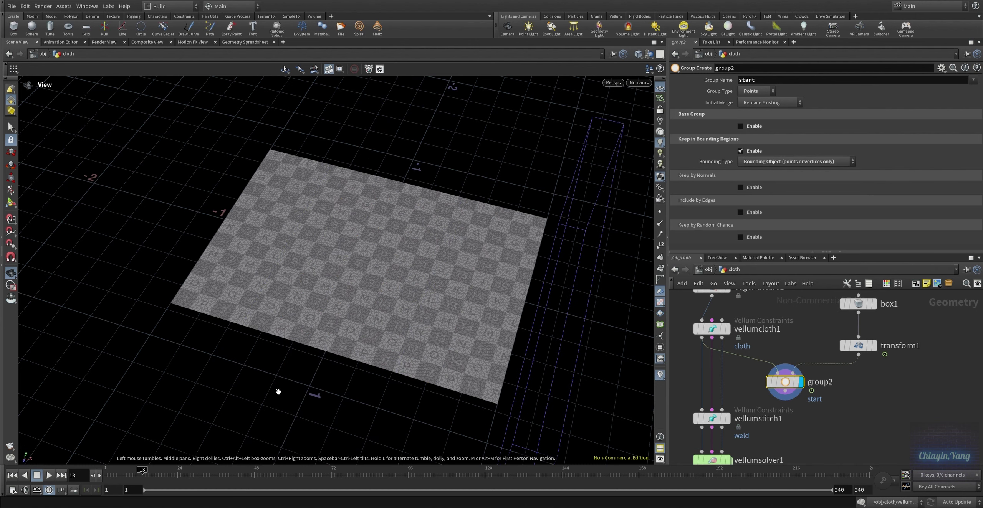
# Step: Display vellumstitch1's Weld Points constraints along both tear lines
pyautogui.moveTo(906, 403); pyautogui.dragTo(925, 357, button='middle')
pyautogui.click(723, 372)
pyautogui.click(746, 371)
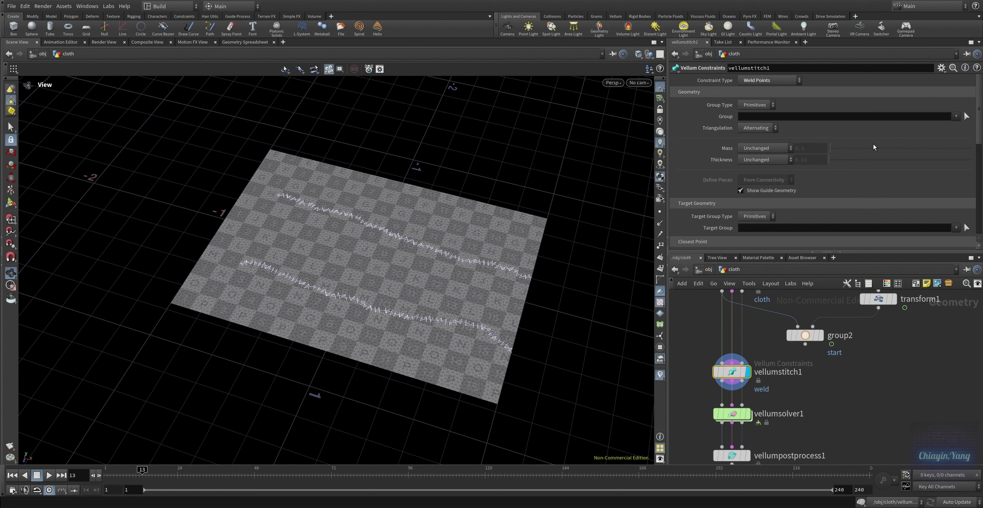
pyautogui.scroll(-2, 847, 145)
pyautogui.scroll(-1, 848, 145)
pyautogui.scroll(-2, 847, 145)
pyautogui.scroll(-2, 847, 145)
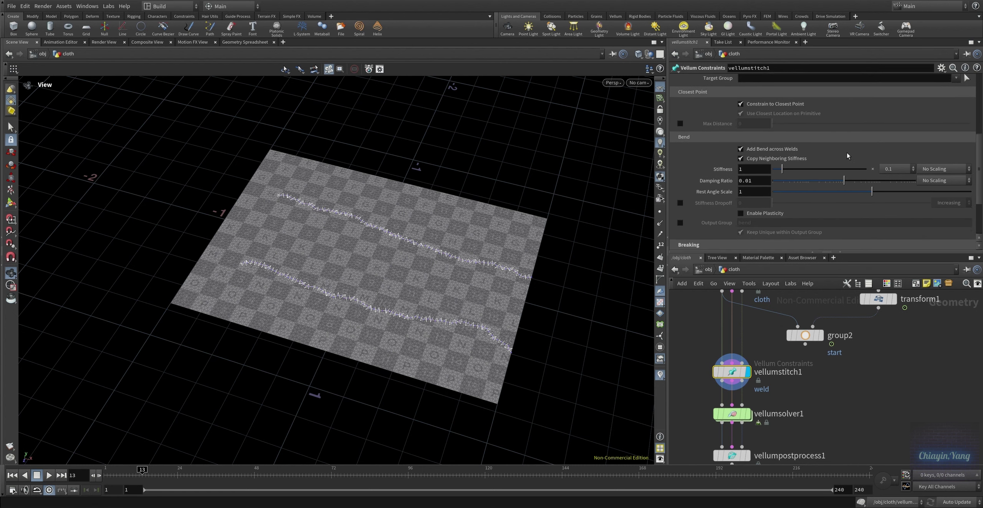
pyautogui.scroll(-2, 847, 153)
pyautogui.scroll(-1, 849, 173)
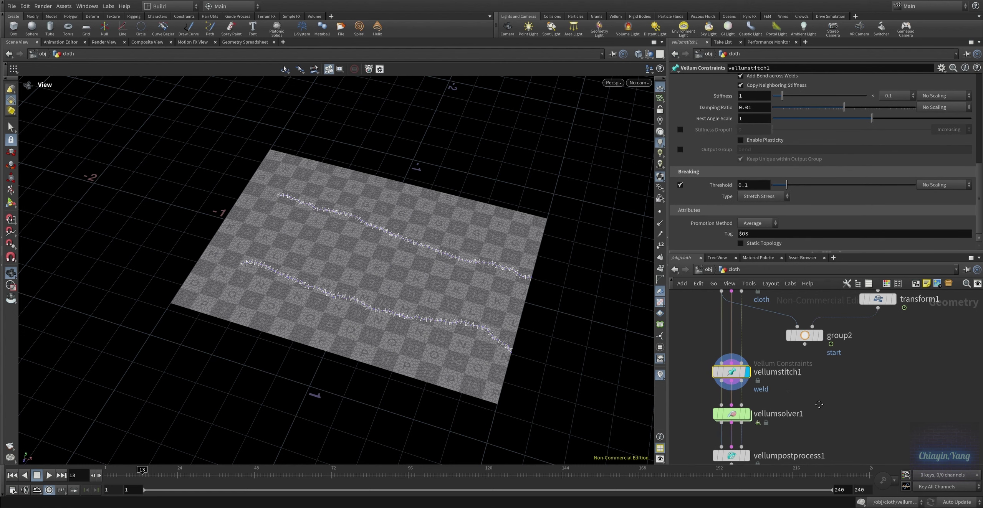
pyautogui.moveTo(726, 435); pyautogui.dragTo(730, 370, button='middle')
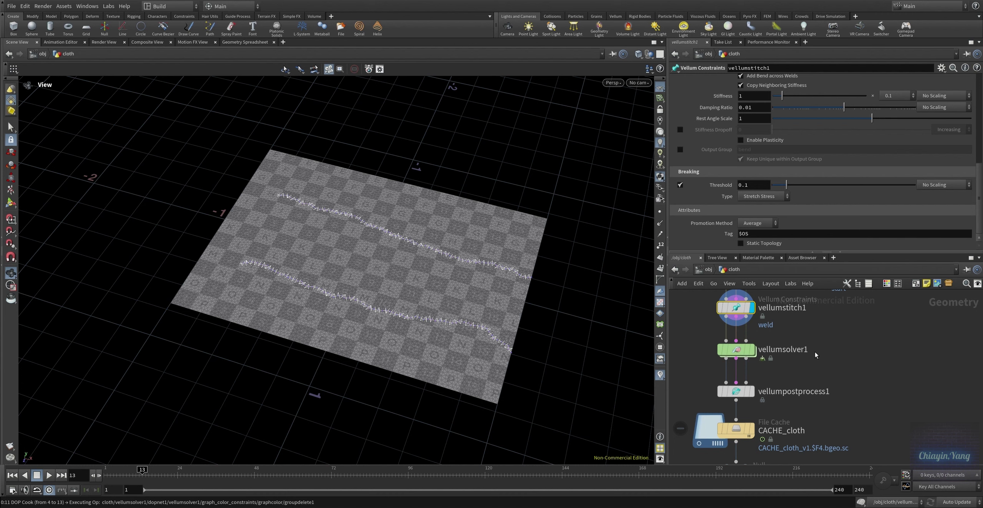
# Step: Display vellumsolver1's simulated cloth at frame 1 and enter its forces network
pyautogui.click(775, 353)
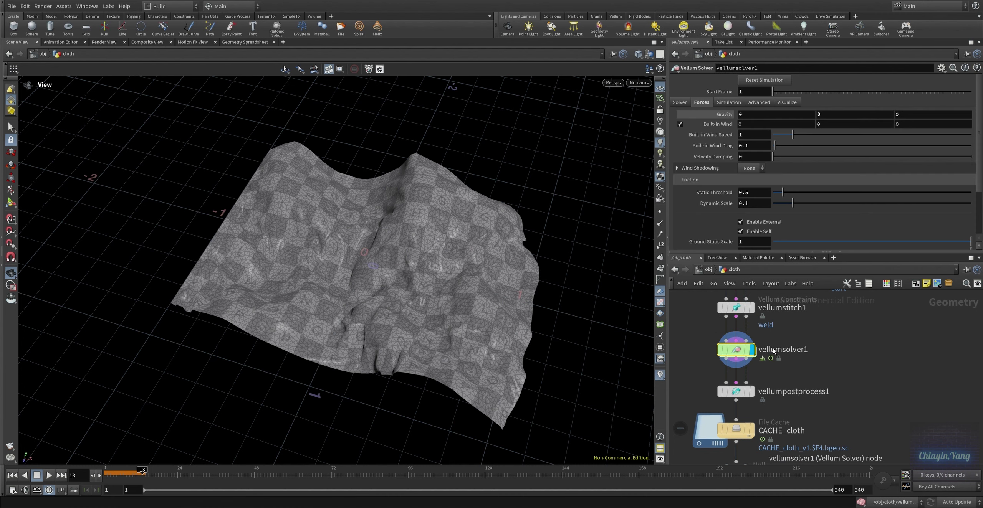
pyautogui.moveTo(111, 480); pyautogui.dragTo(106, 480)
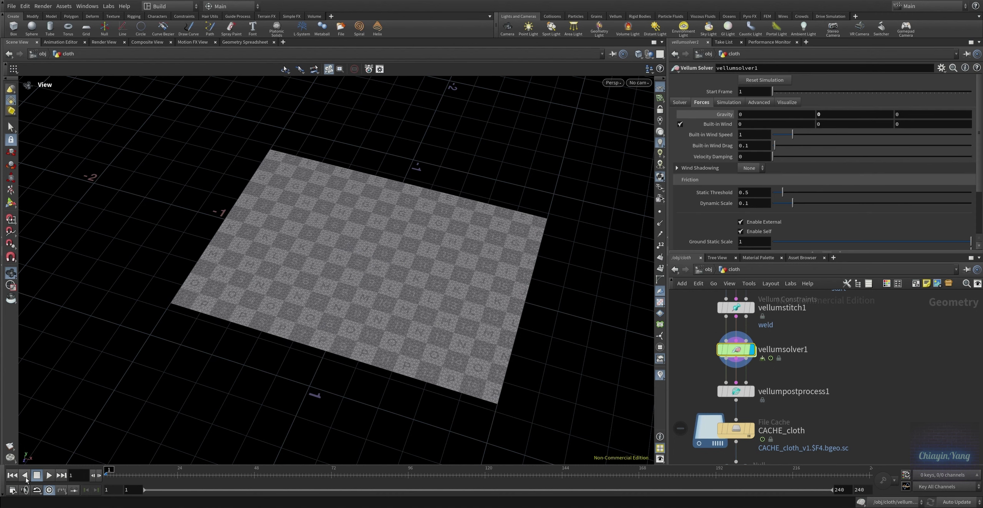
pyautogui.doubleClick(735, 350)
pyautogui.scroll(2, 723, 439)
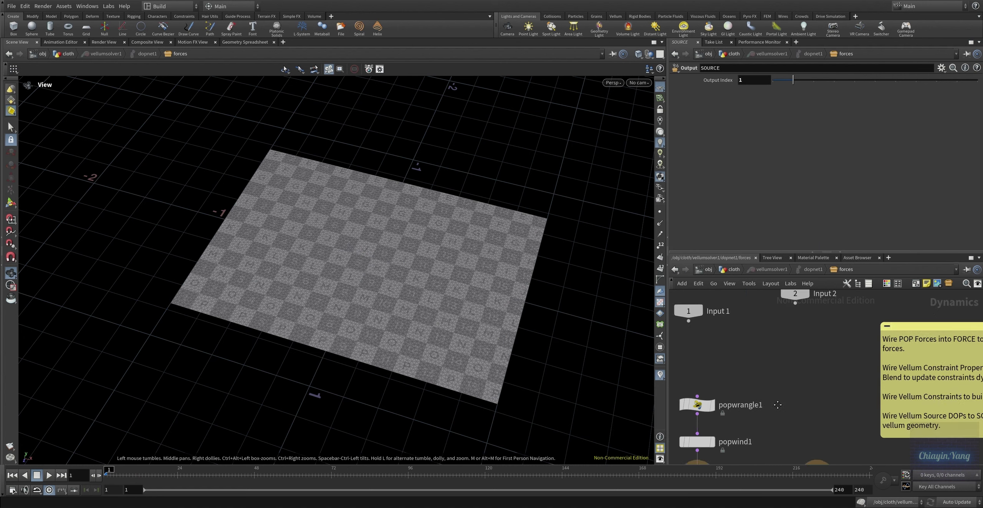
pyautogui.scroll(2, 723, 439)
# Step: Review popwrangle1's VEX code and inputs, following its SOP path to group2
pyautogui.click(735, 370)
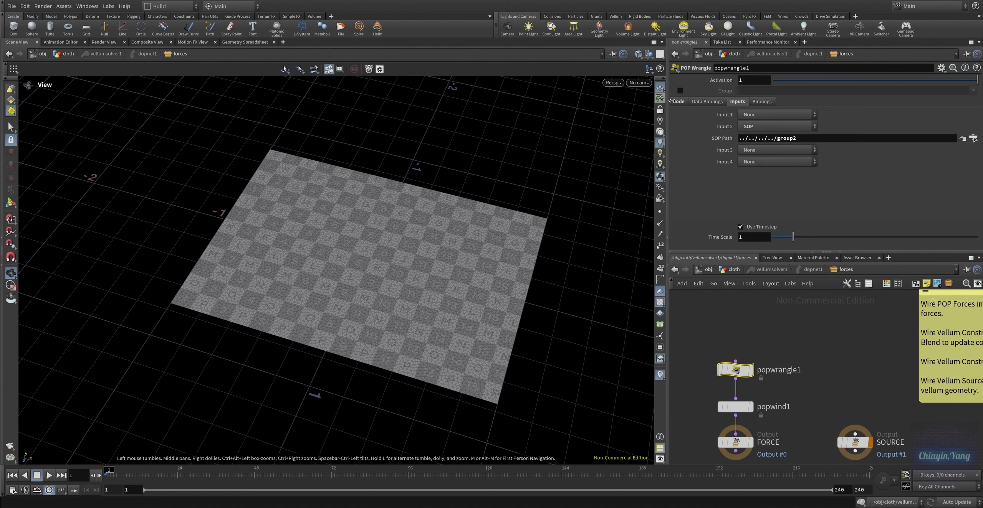
pyautogui.click(678, 103)
pyautogui.click(762, 141)
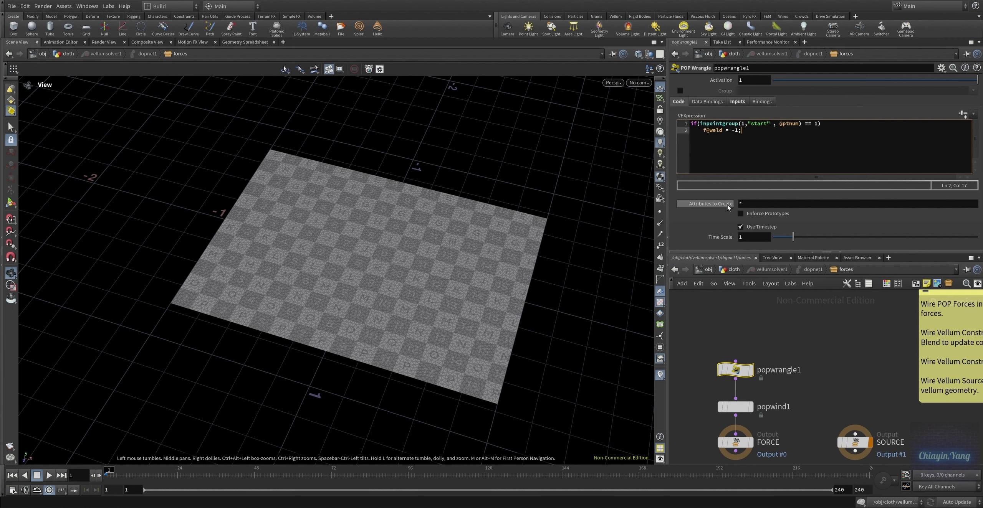
pyautogui.click(737, 102)
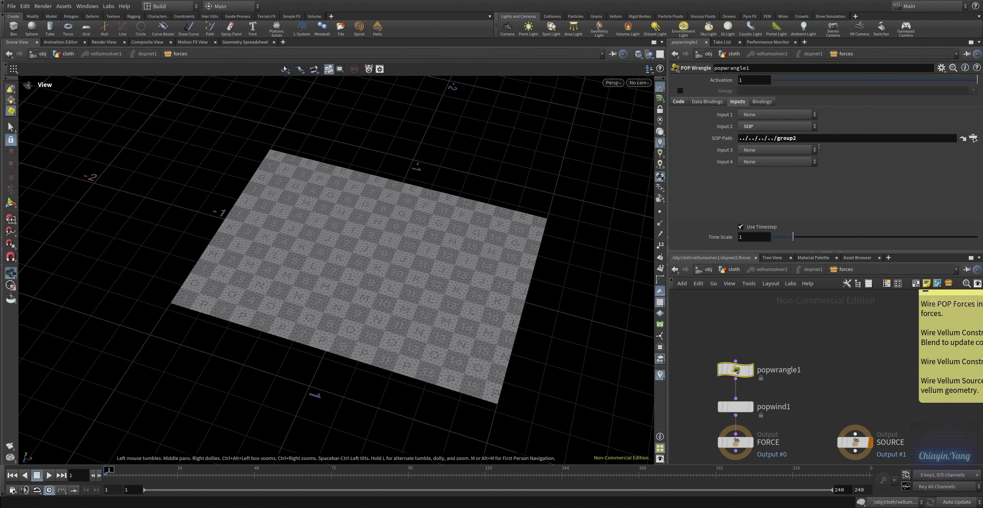
pyautogui.click(962, 139)
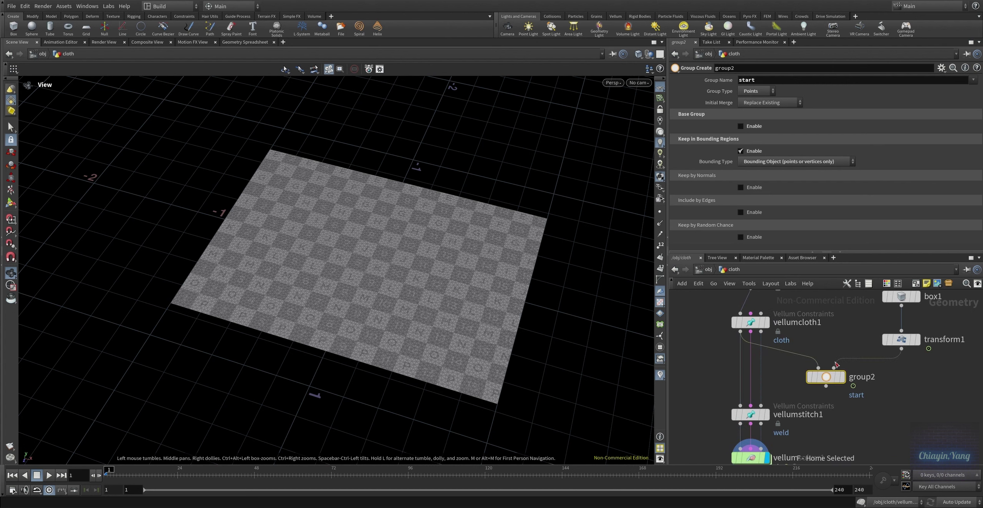
# Step: Return into the solver's forces network and inspect popwind1's wind noise settings
pyautogui.moveTo(764, 460); pyautogui.dragTo(781, 372, button='middle')
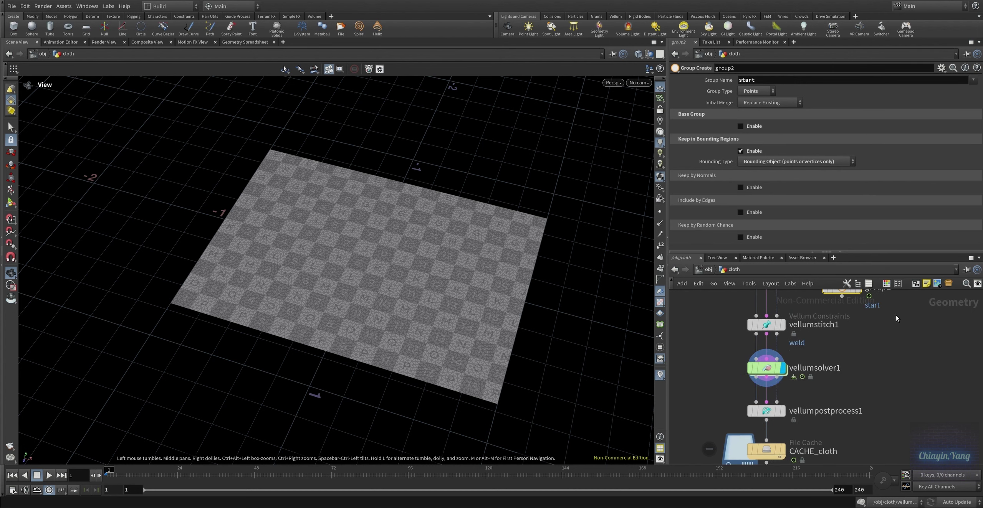
pyautogui.doubleClick(769, 376)
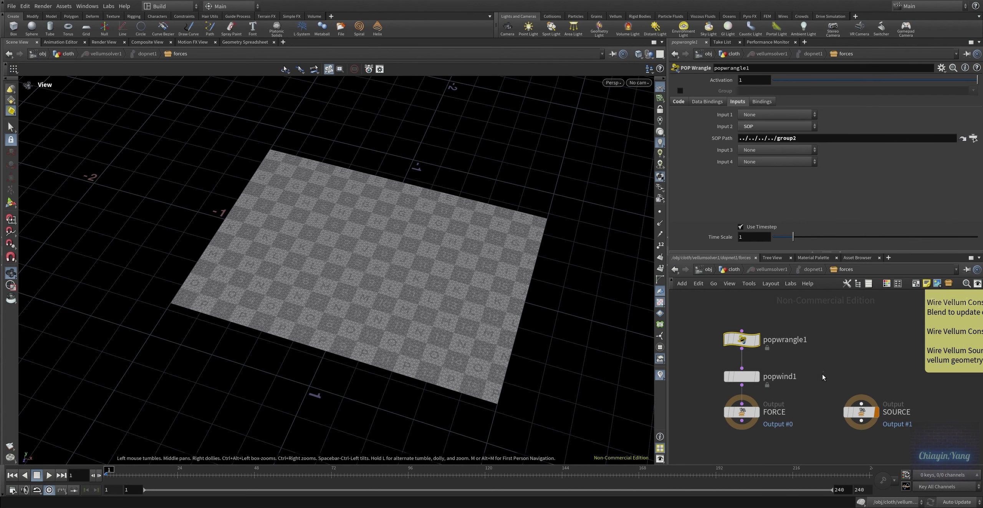
pyautogui.moveTo(827, 350); pyautogui.dragTo(717, 363)
pyautogui.scroll(-2, 808, 215)
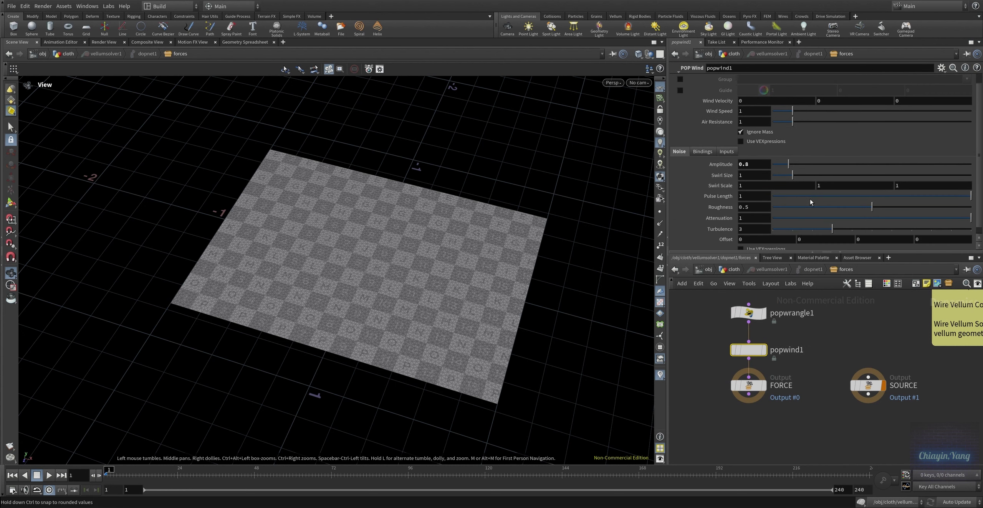
pyautogui.scroll(-1, 810, 202)
pyautogui.scroll(3, 811, 203)
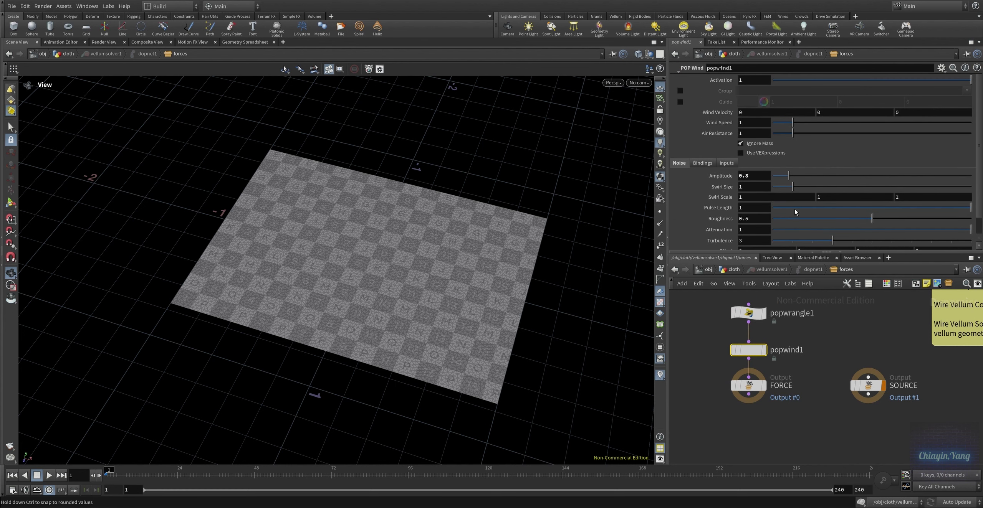
# Step: Check the FORCE output, then go back up to vellumsolver1 in the cloth network
pyautogui.moveTo(840, 349); pyautogui.dragTo(838, 328, button='middle')
pyautogui.click(747, 363)
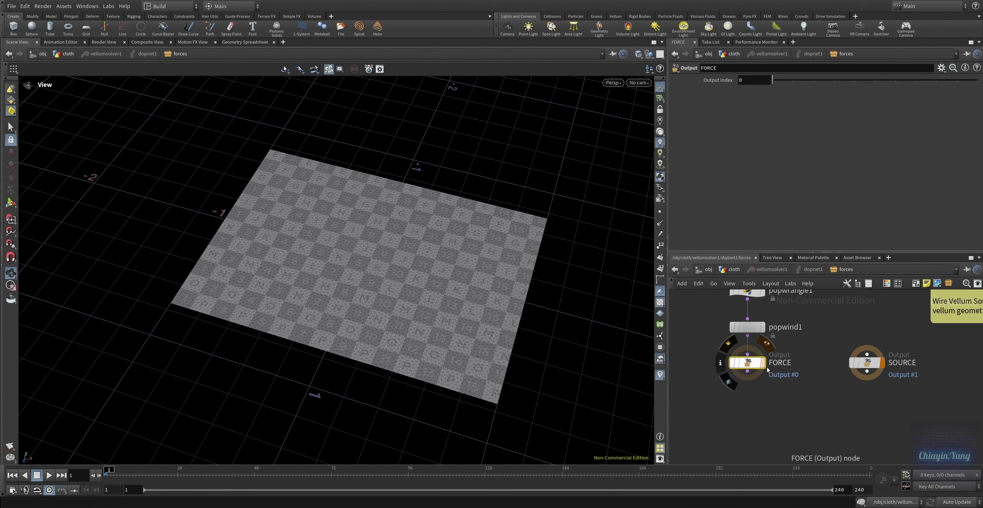
pyautogui.click(734, 270)
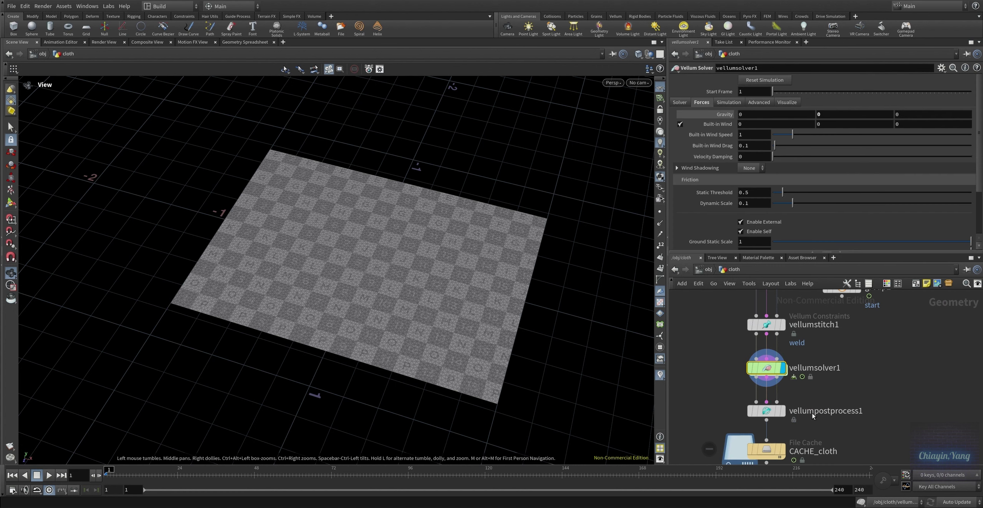
# Step: Display vellumpostprocess1's subdivided post-processed cloth
pyautogui.moveTo(812, 416); pyautogui.dragTo(811, 378, button='middle')
pyautogui.click(770, 377)
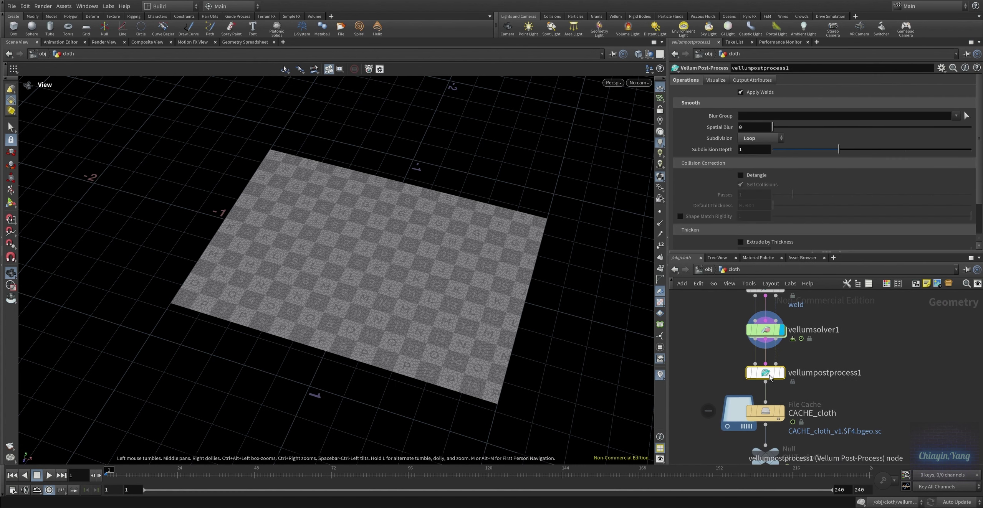
pyautogui.click(782, 373)
pyautogui.scroll(-1, 831, 203)
pyautogui.scroll(-1, 831, 203)
pyautogui.scroll(1, 833, 215)
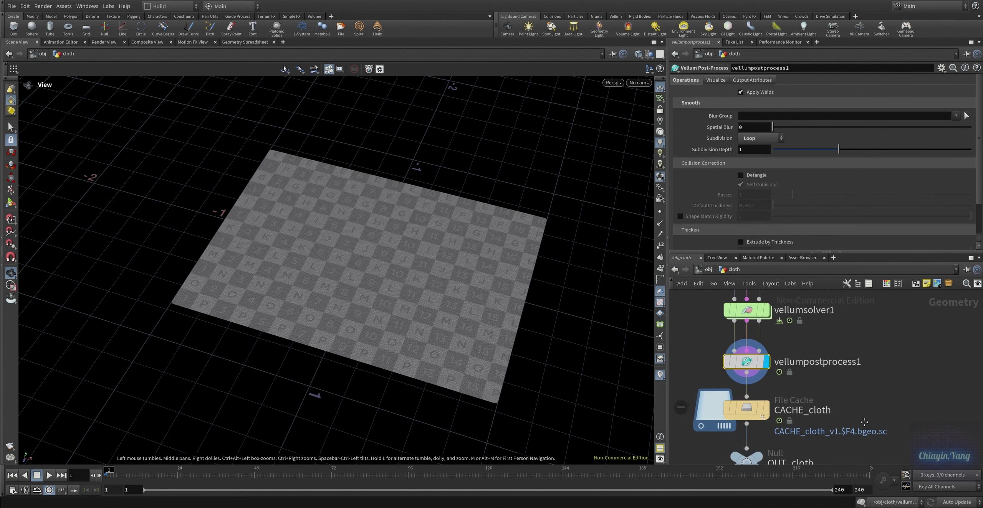
# Step: Select CACHE_cloth and OUT_cloth, play the cached tearing simulation, and stop at frame 1
pyautogui.moveTo(830, 337); pyautogui.dragTo(831, 277, button='middle')
pyautogui.click(746, 355)
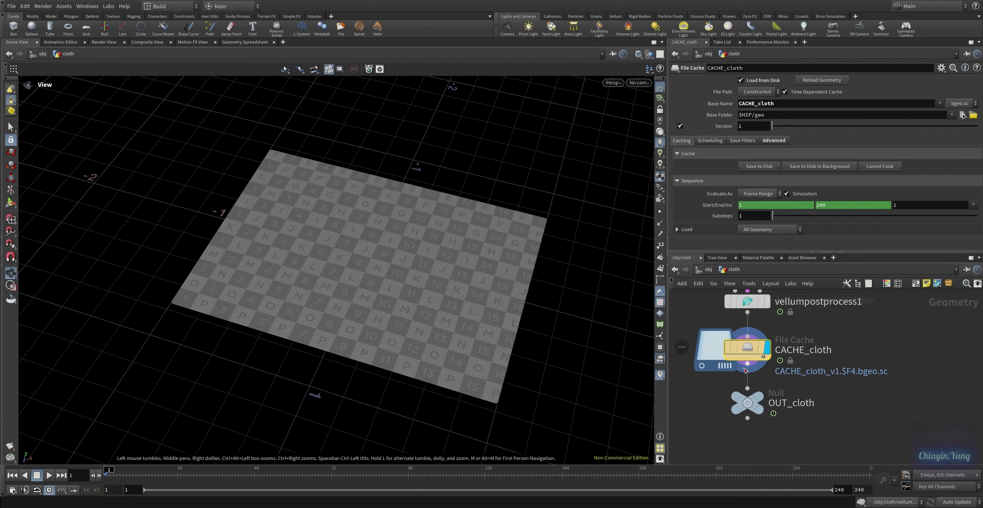
pyautogui.click(748, 403)
pyautogui.scroll(-3, 757, 395)
pyautogui.press('f')
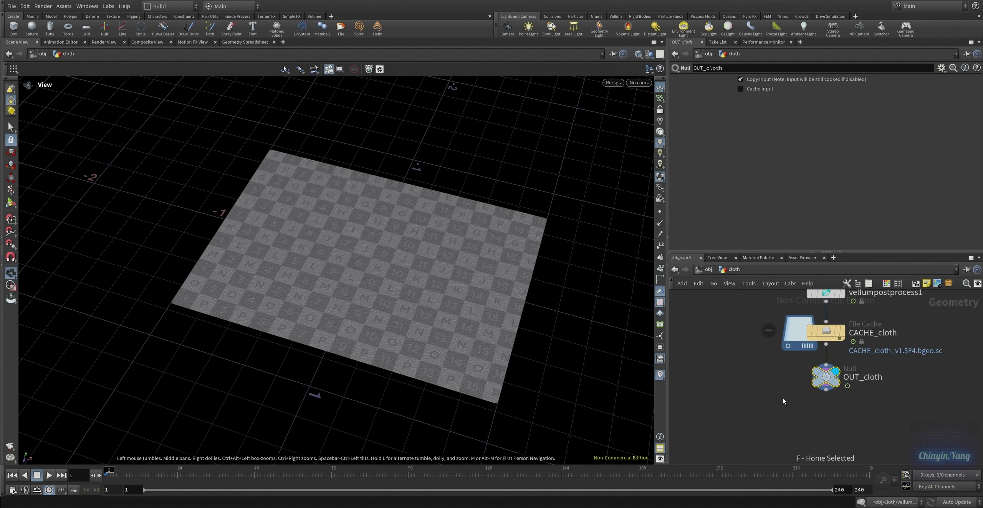
pyautogui.click(53, 480)
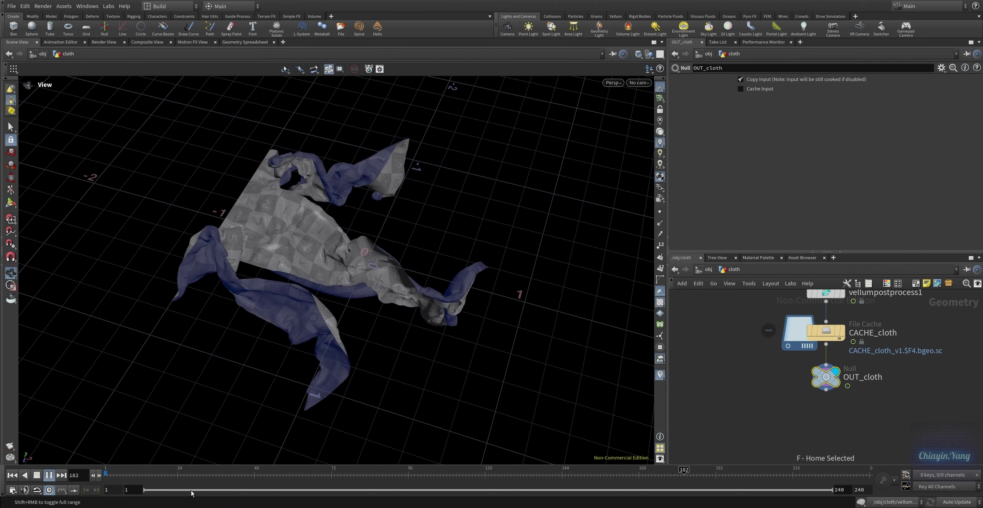
pyautogui.click(37, 475)
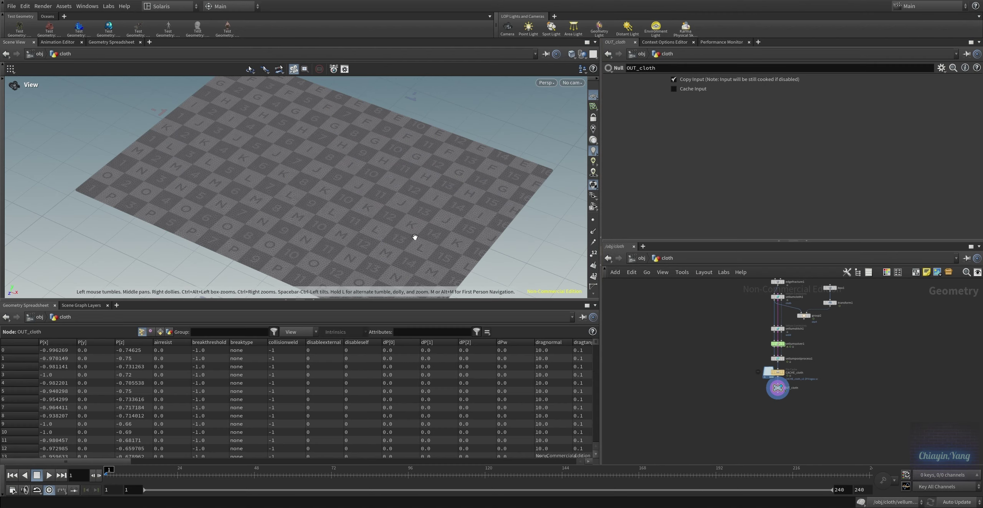
# Step: In /stage, inspect sopimport1's OUT_cloth import and materiallibrary1's settings
pyautogui.click(644, 259)
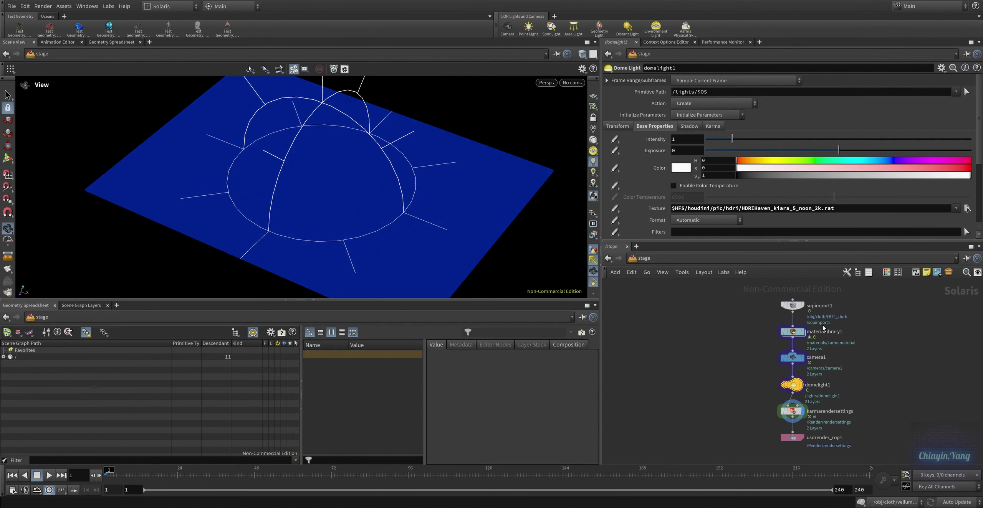
pyautogui.click(795, 333)
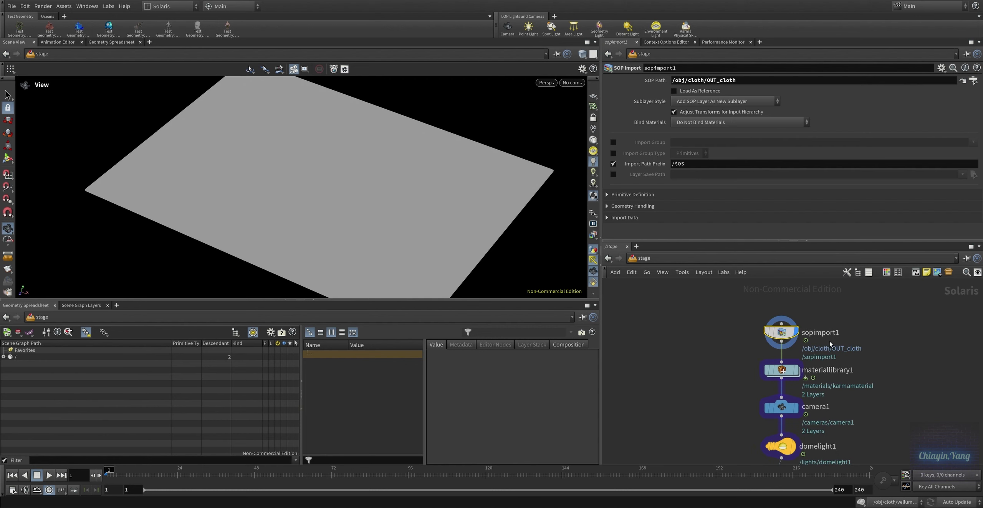
pyautogui.click(785, 378)
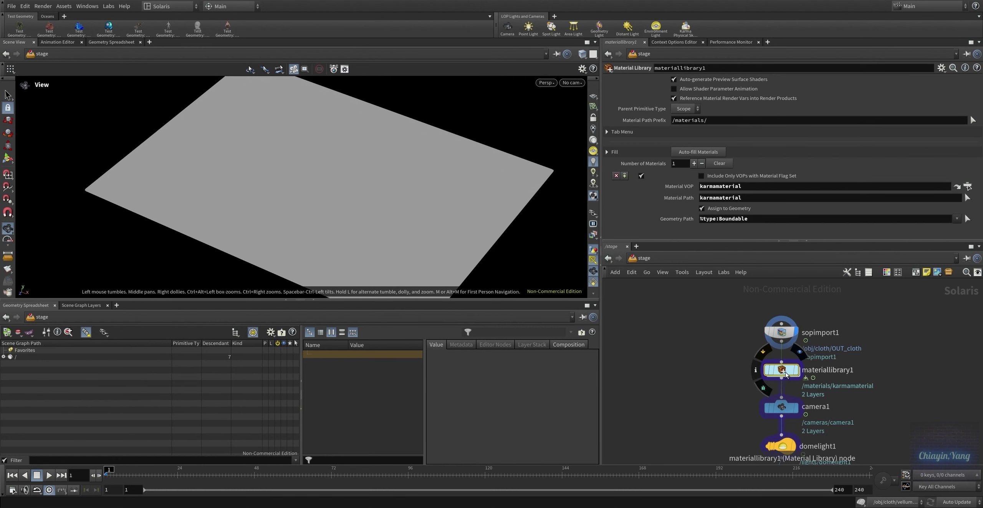
# Step: Dive into karmamaterial and review the mtlxstandard_surface's dark blue base colour
pyautogui.doubleClick(785, 375)
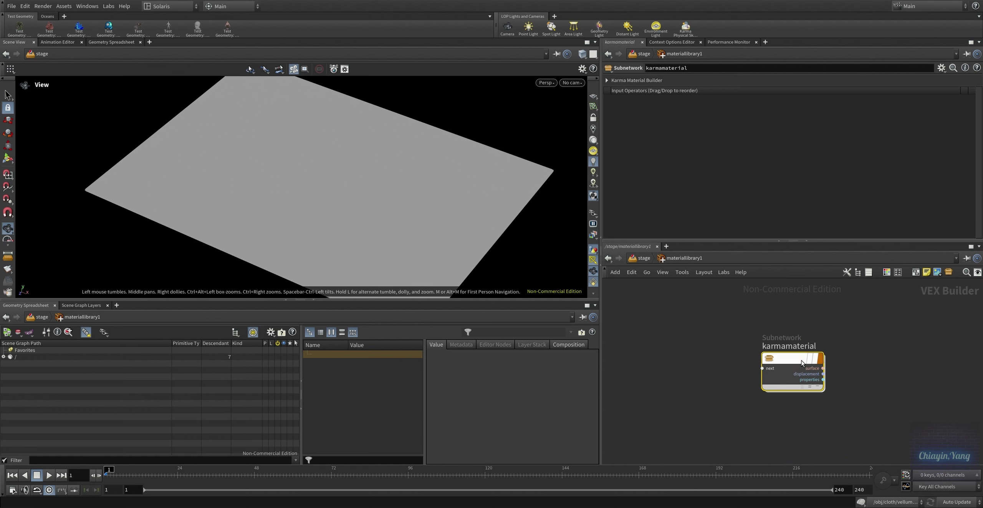
pyautogui.doubleClick(788, 364)
pyautogui.scroll(3, 901, 367)
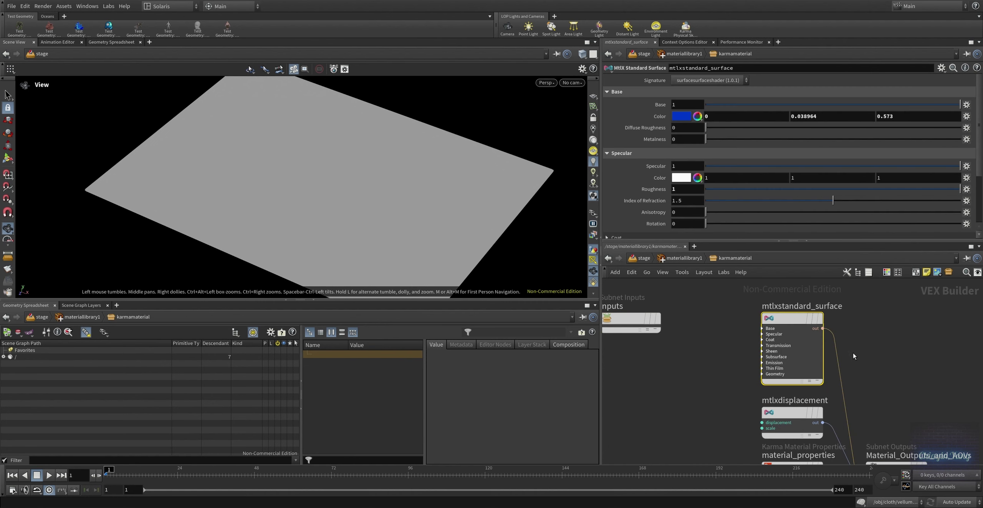
pyautogui.scroll(-1, 833, 194)
pyautogui.scroll(-2, 837, 195)
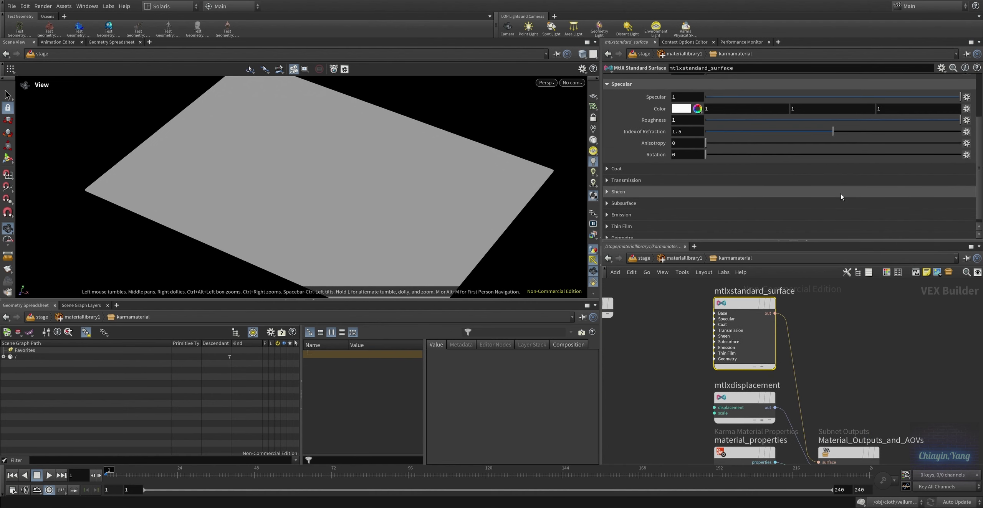
pyautogui.scroll(-1, 841, 197)
pyautogui.scroll(2, 841, 198)
pyautogui.scroll(1, 841, 198)
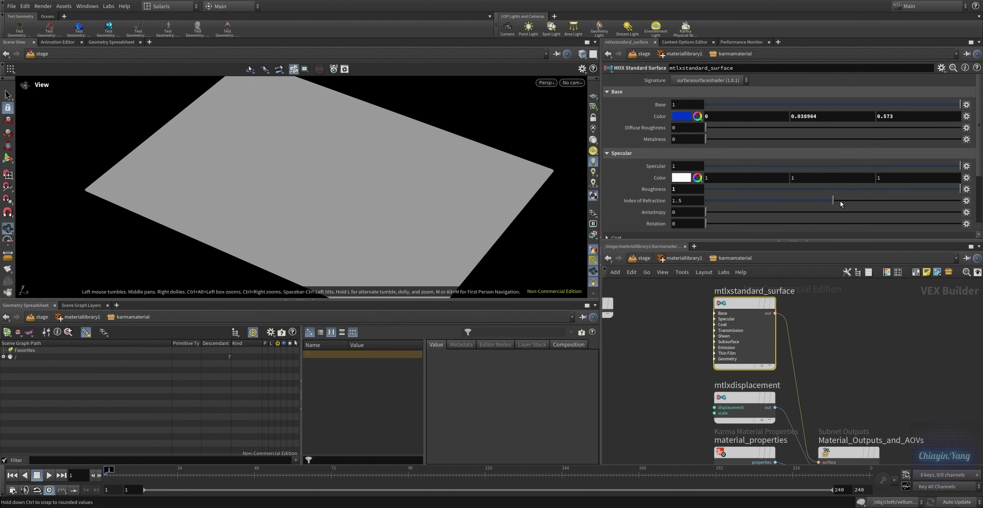
# Step: Bring the material output into view, then navigate back up to /stage
pyautogui.moveTo(904, 369); pyautogui.dragTo(896, 327, button='middle')
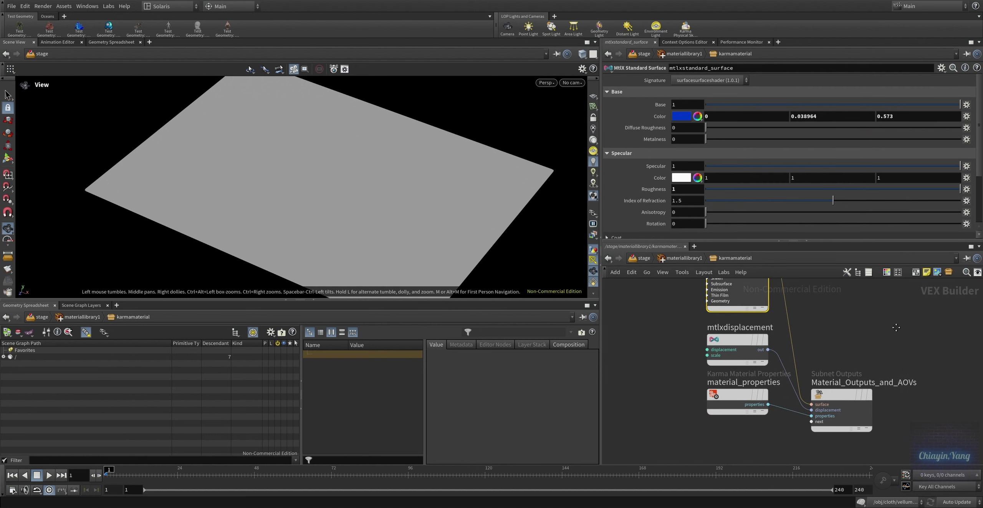
pyautogui.click(684, 257)
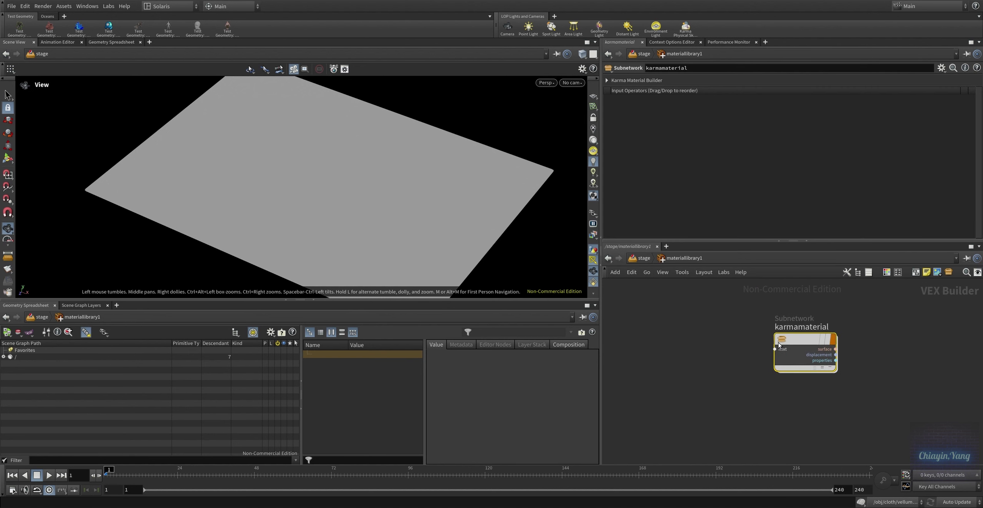
pyautogui.click(642, 258)
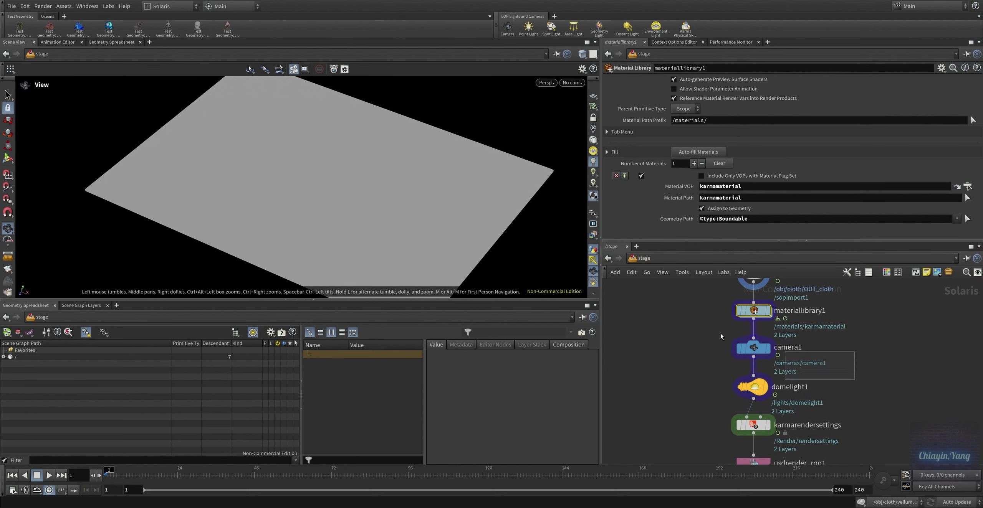
# Step: Display domelight1 then karmarendersettings, confirming XPU Engine, 1280×720 and 128 path-traced samples
pyautogui.moveTo(831, 385); pyautogui.dragTo(819, 350, button='middle')
pyautogui.click(766, 352)
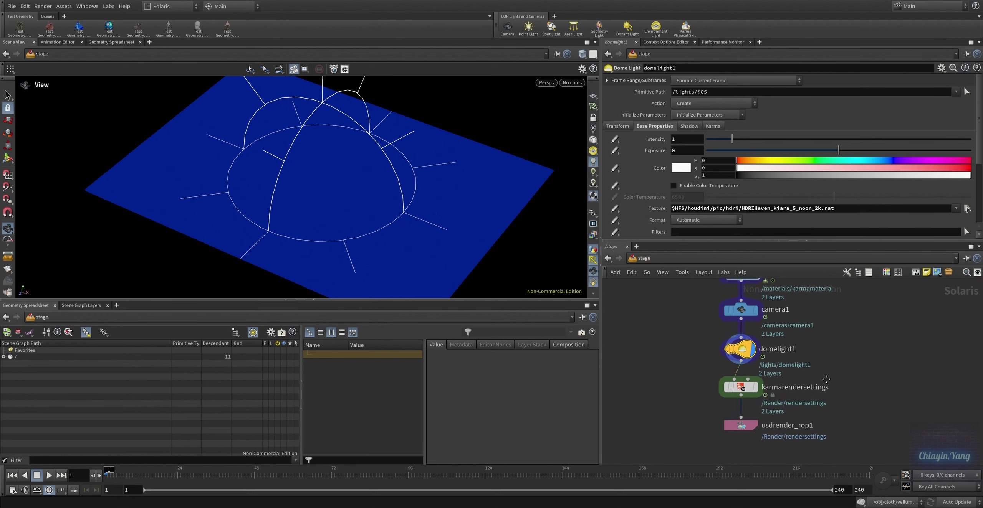
pyautogui.moveTo(864, 389); pyautogui.dragTo(870, 351, button='middle')
pyautogui.click(747, 352)
pyautogui.moveTo(769, 389); pyautogui.dragTo(787, 370, button='middle')
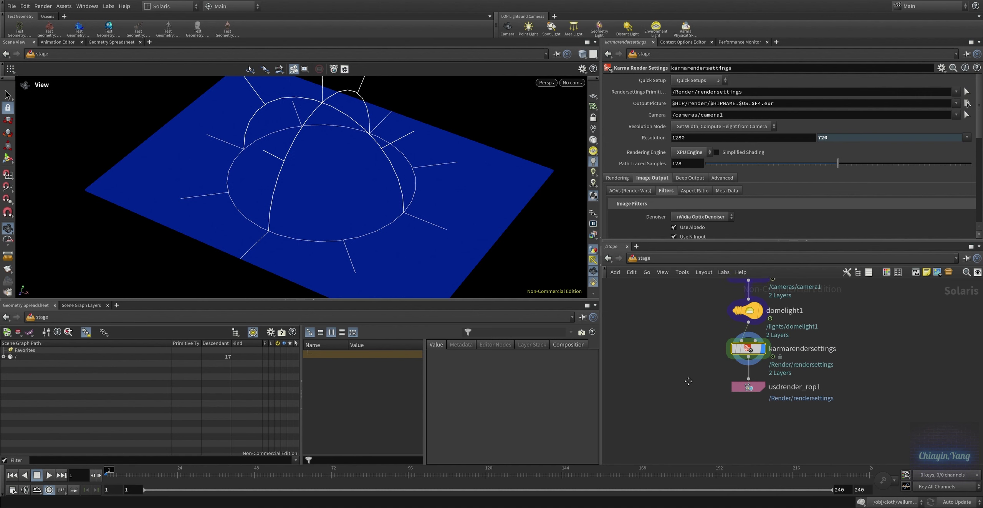
pyautogui.scroll(-2, 767, 221)
pyautogui.scroll(2, 766, 221)
pyautogui.click(690, 154)
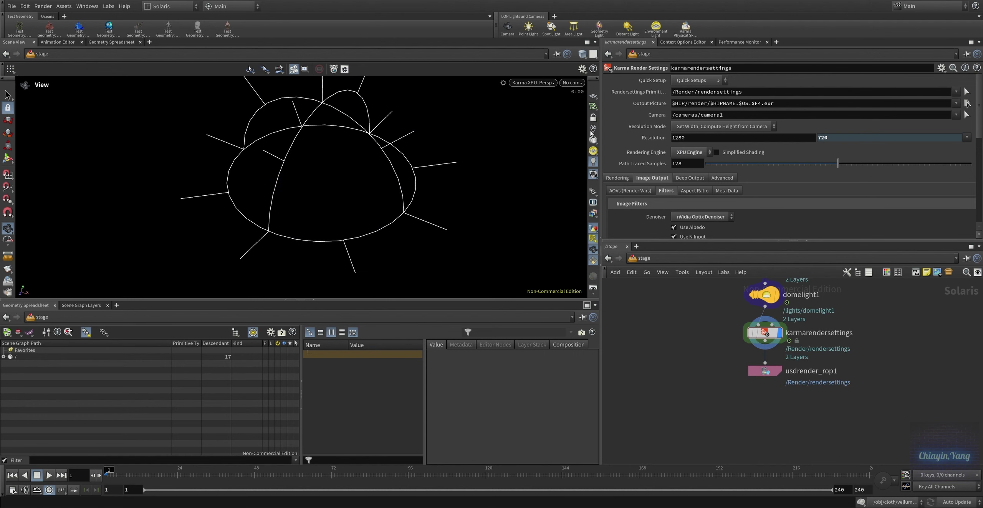
# Step: Render through camera1 in Karma XPU, reviewing frames 58, 98 and 78, then zoom in
pyautogui.click(596, 106)
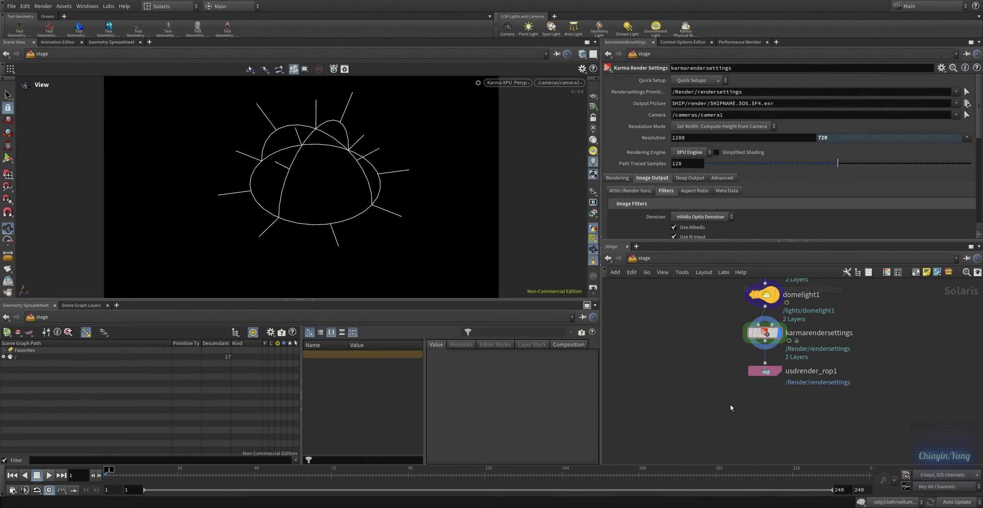
pyautogui.click(290, 480)
pyautogui.click(414, 476)
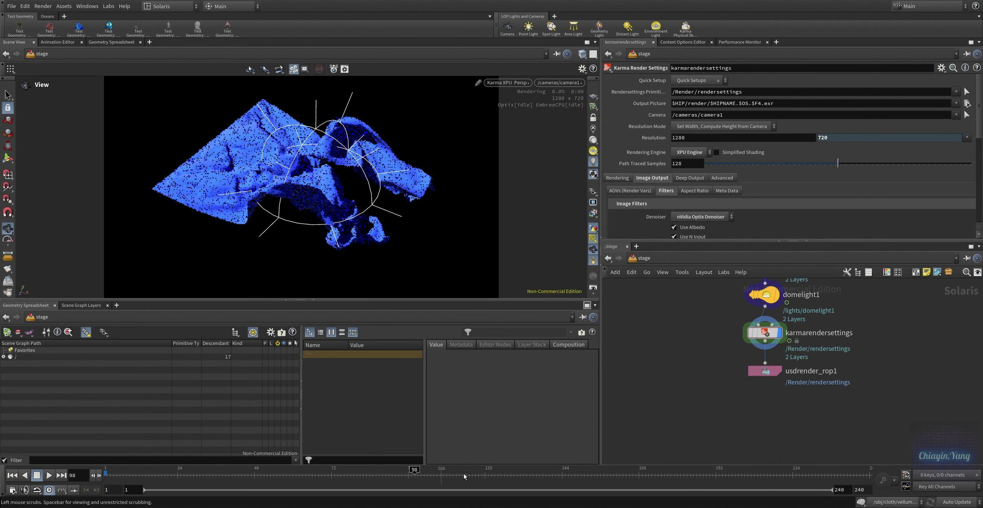
pyautogui.click(350, 475)
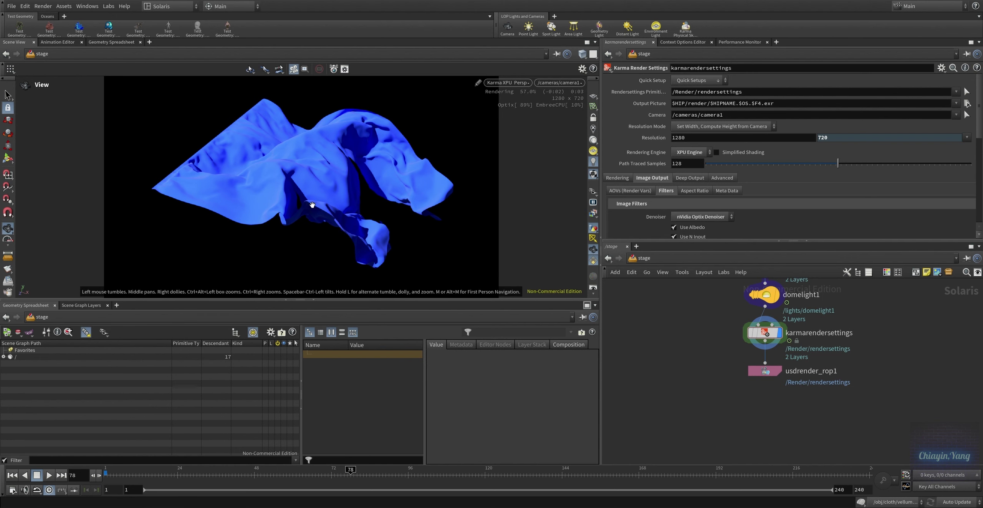
pyautogui.scroll(3, 336, 164)
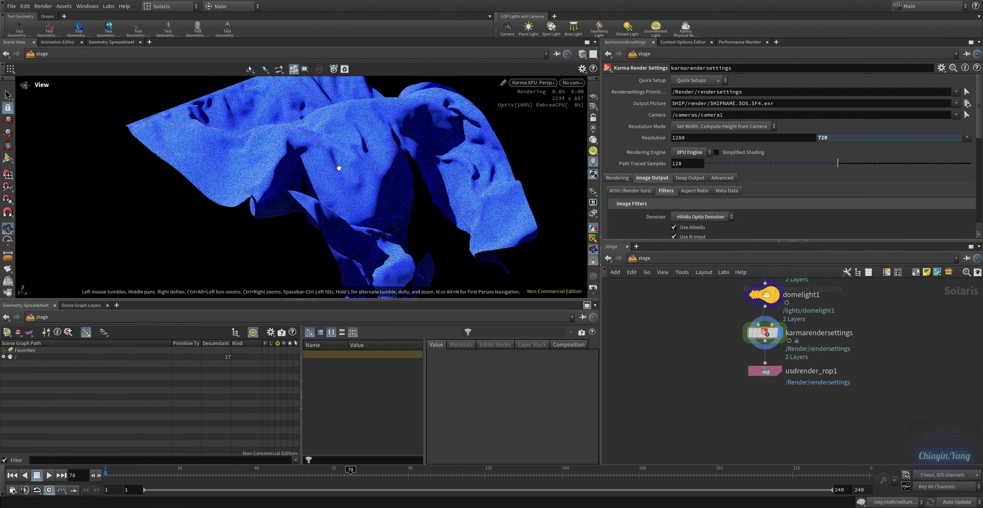
pyautogui.scroll(2, 372, 204)
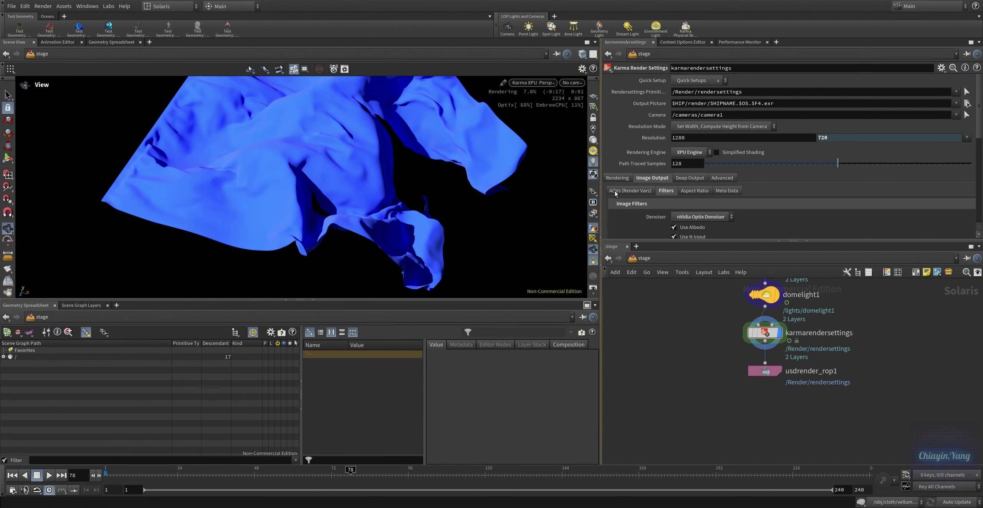